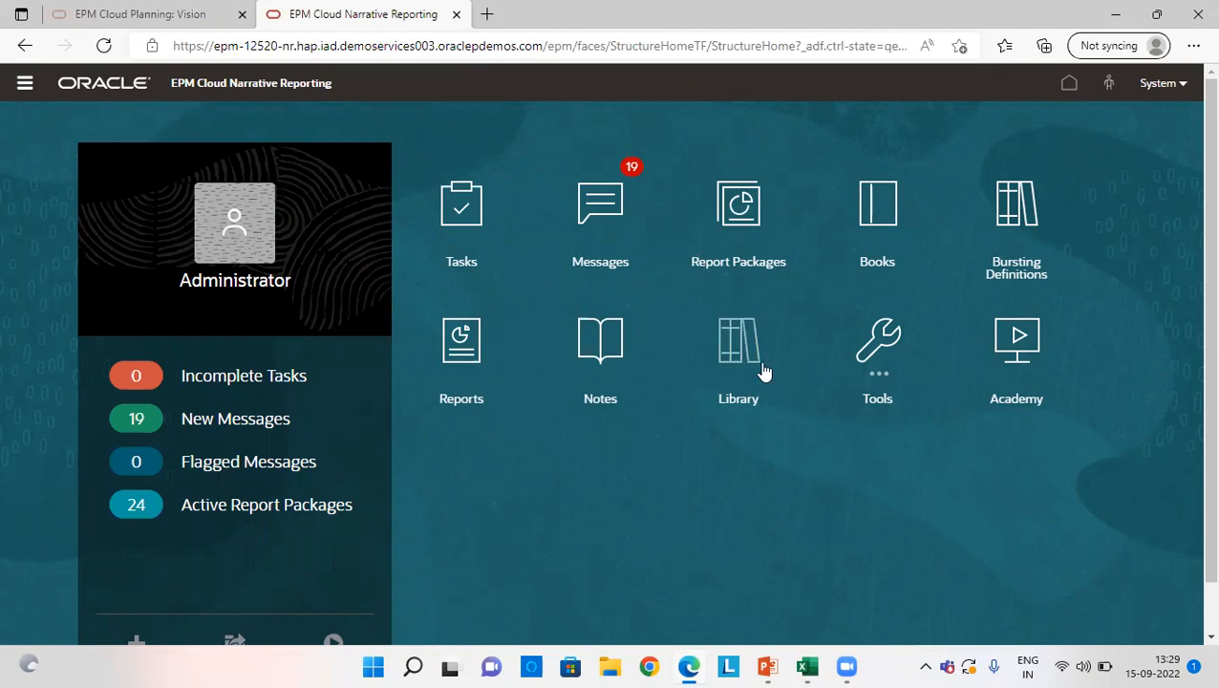
# Open the report Range Report -NI from the reports list and open its Grid 1 for editing
pyautogui.click(478, 363)
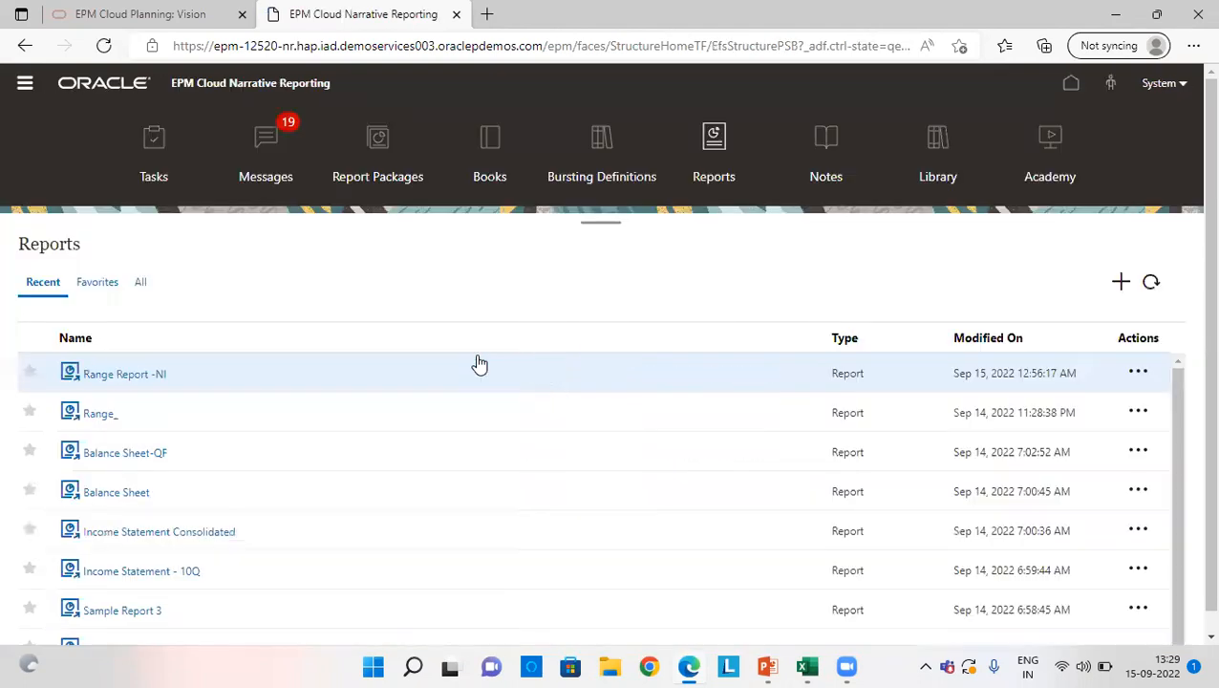
pyautogui.click(123, 379)
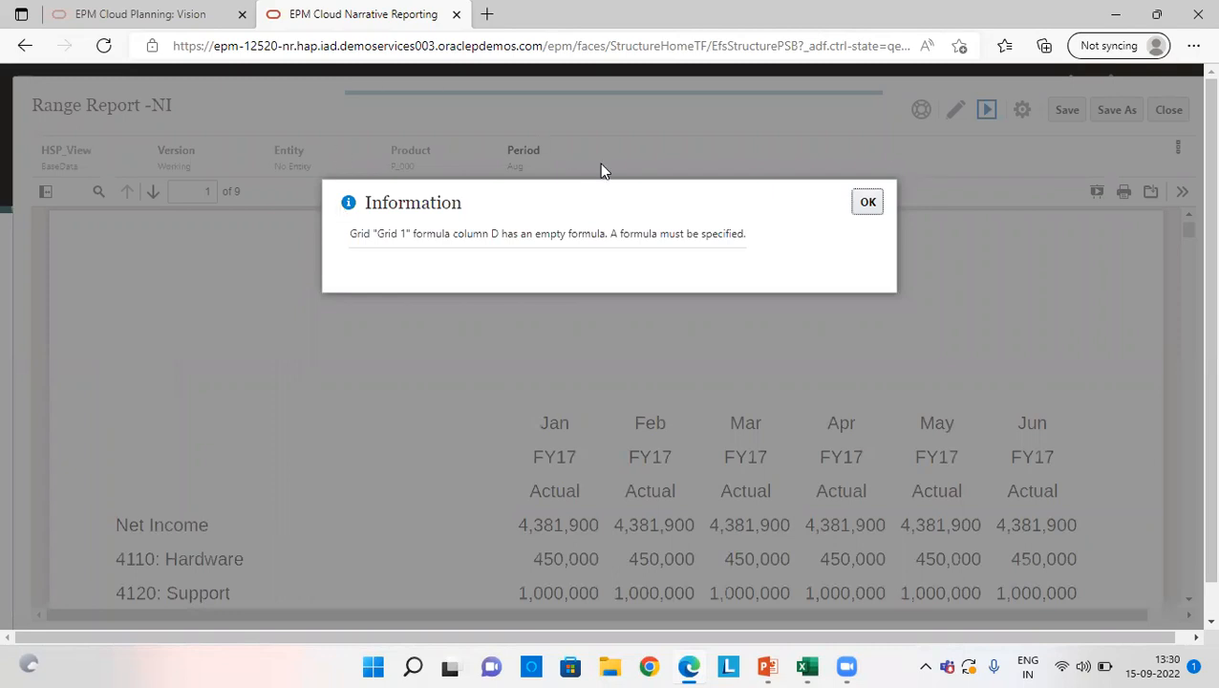
pyautogui.click(868, 199)
pyautogui.click(867, 203)
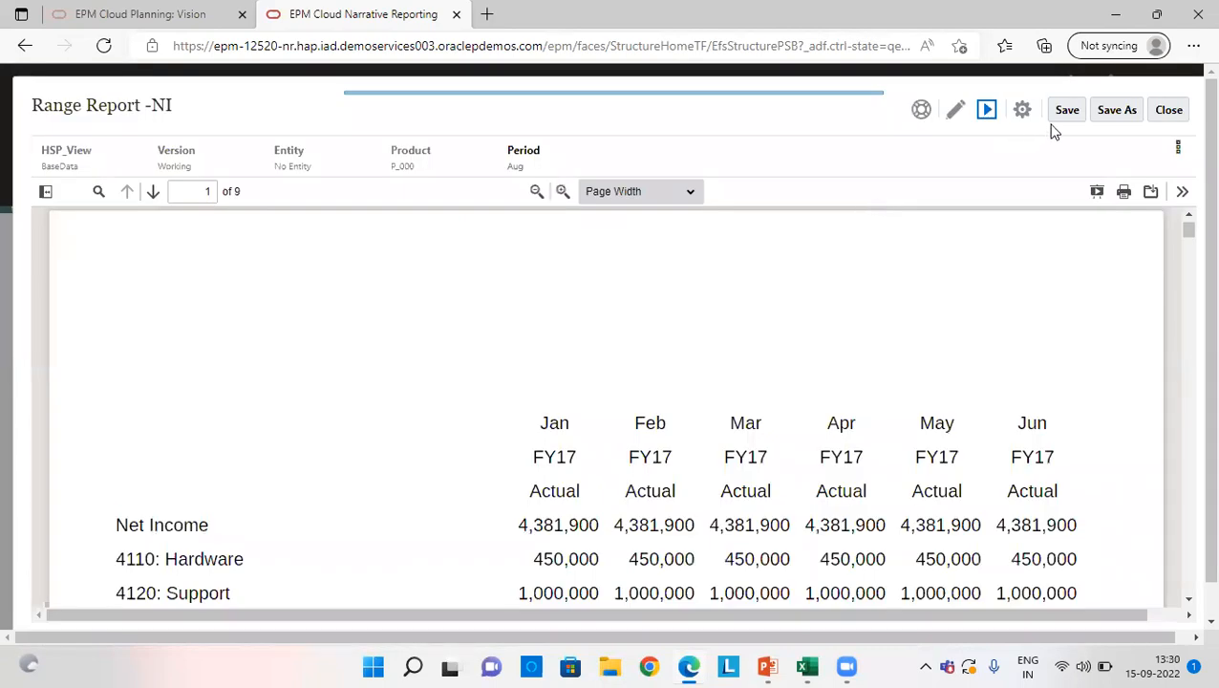
pyautogui.click(955, 112)
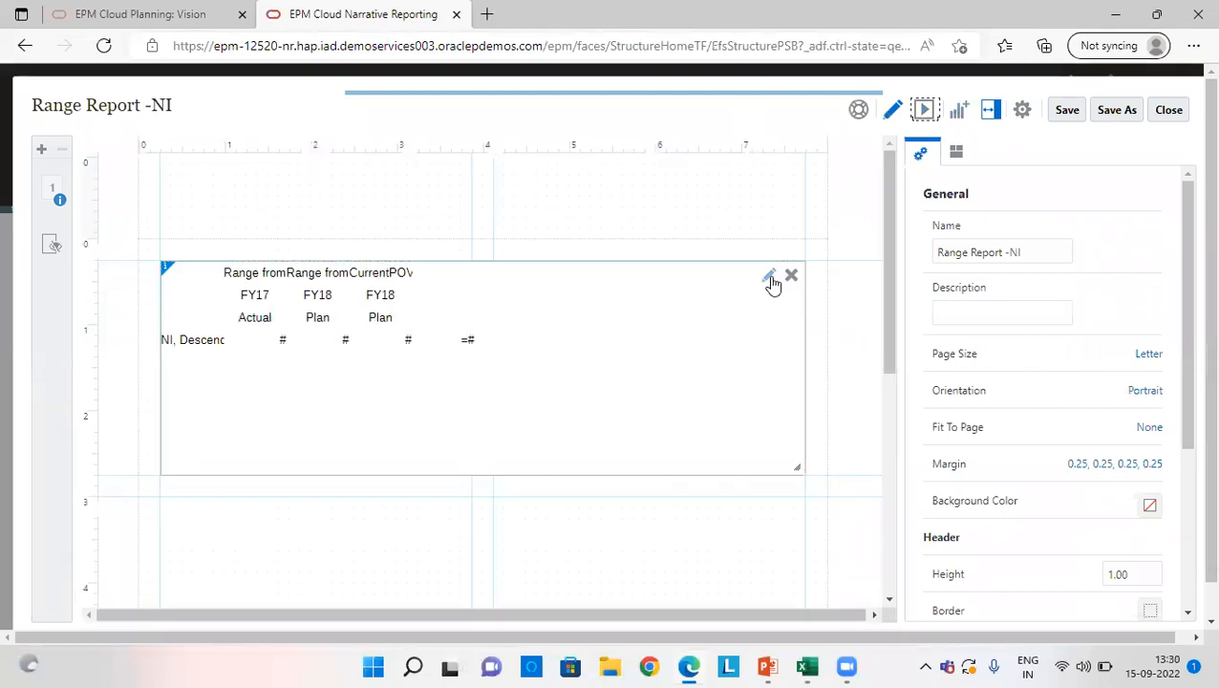
pyautogui.click(770, 276)
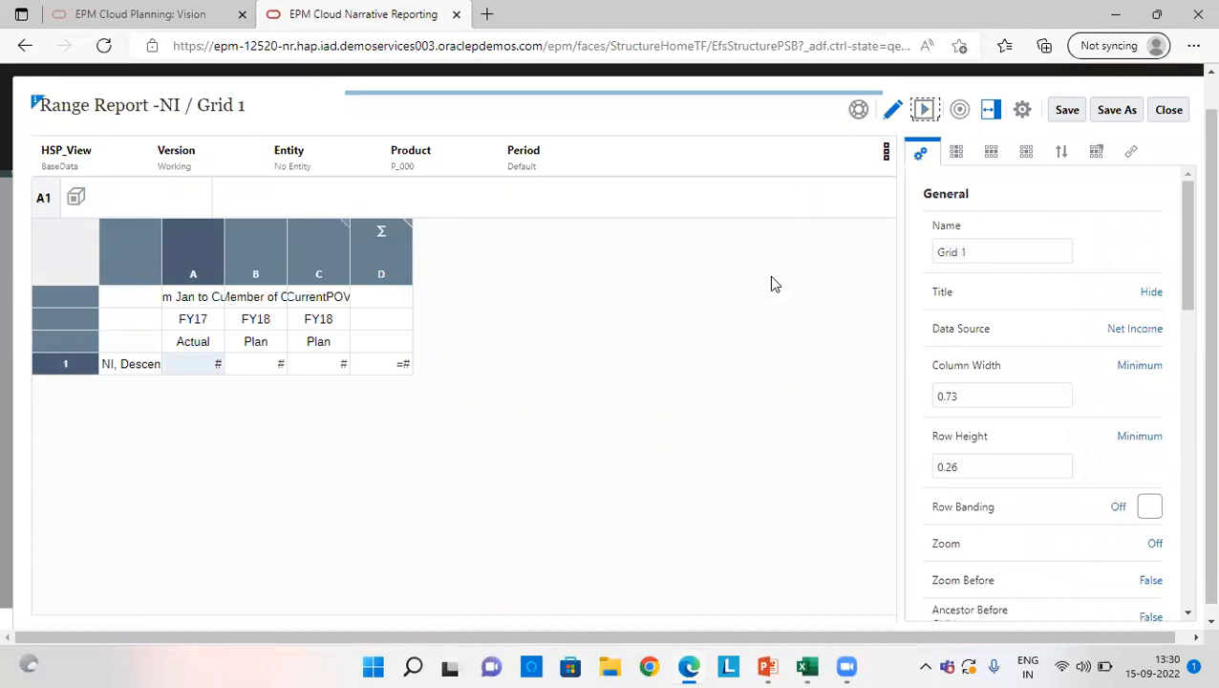
# Review the Period member selections and the column setup of columns A, B and C in Grid 1
pyautogui.click(194, 250)
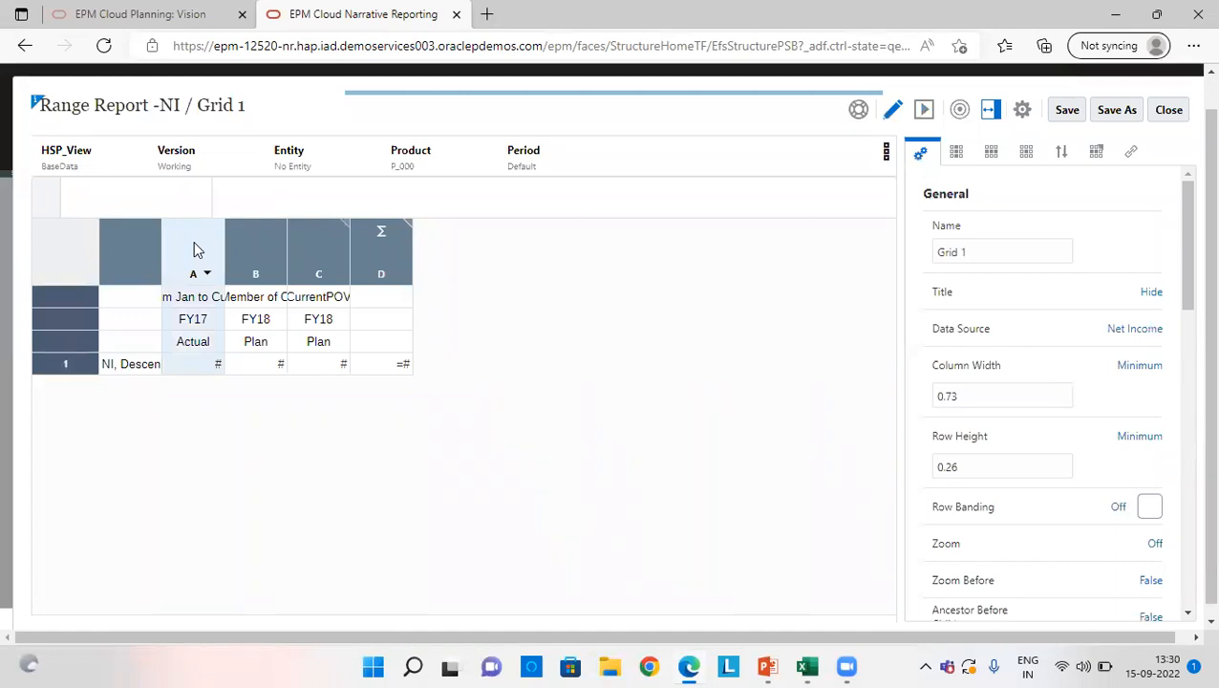
pyautogui.click(196, 297)
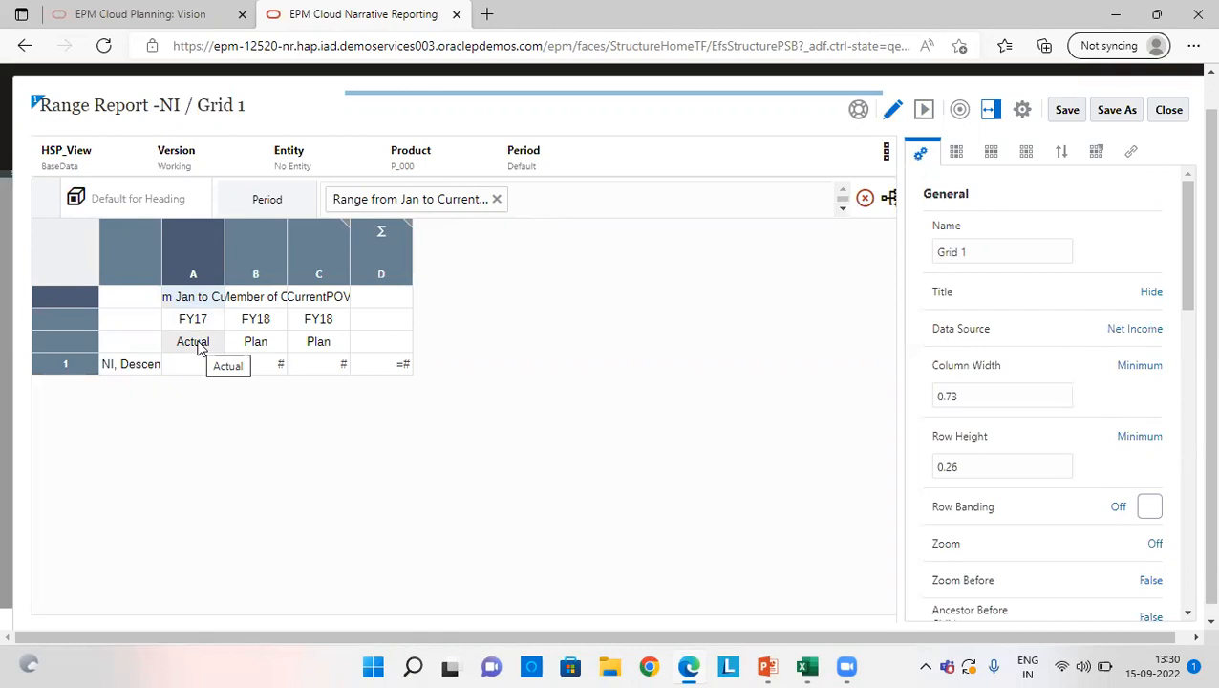
pyautogui.click(267, 245)
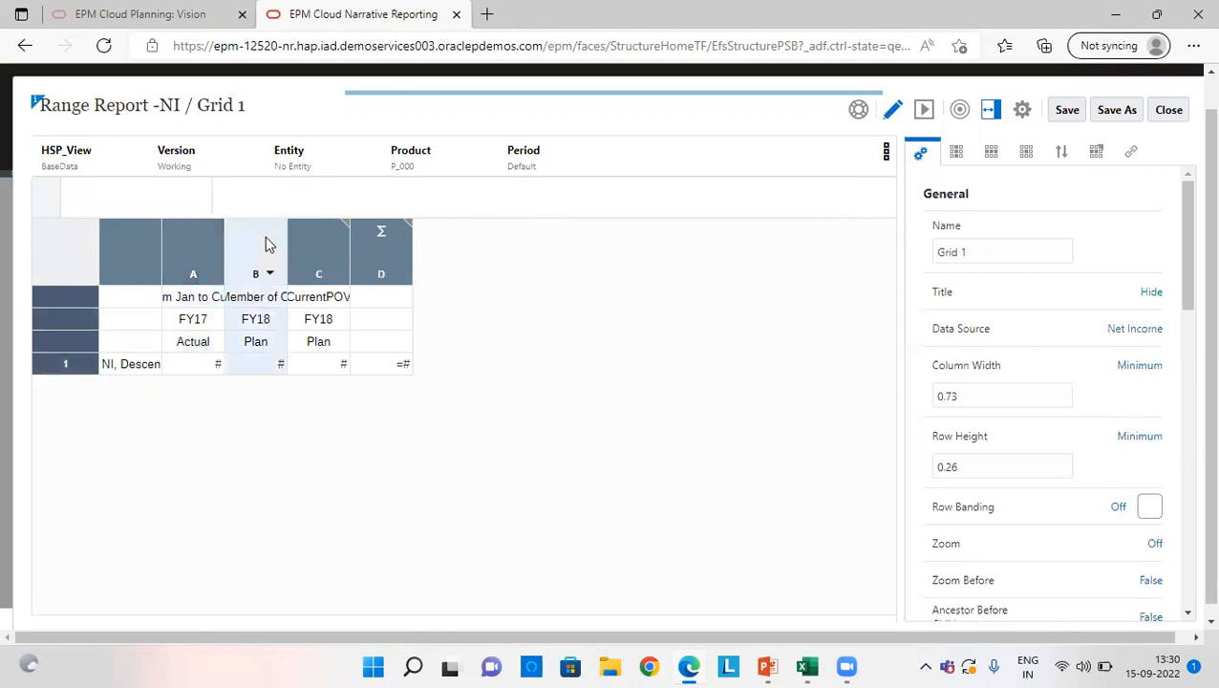
pyautogui.rightClick(214, 250)
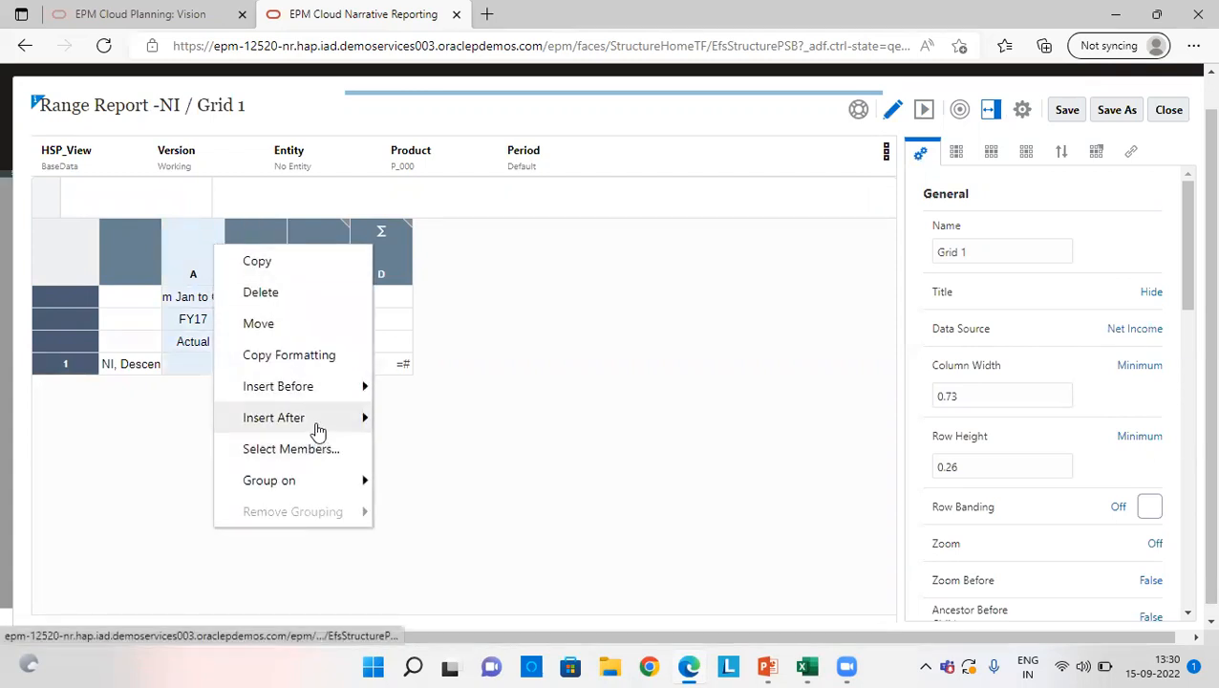
pyautogui.moveTo(318, 430)
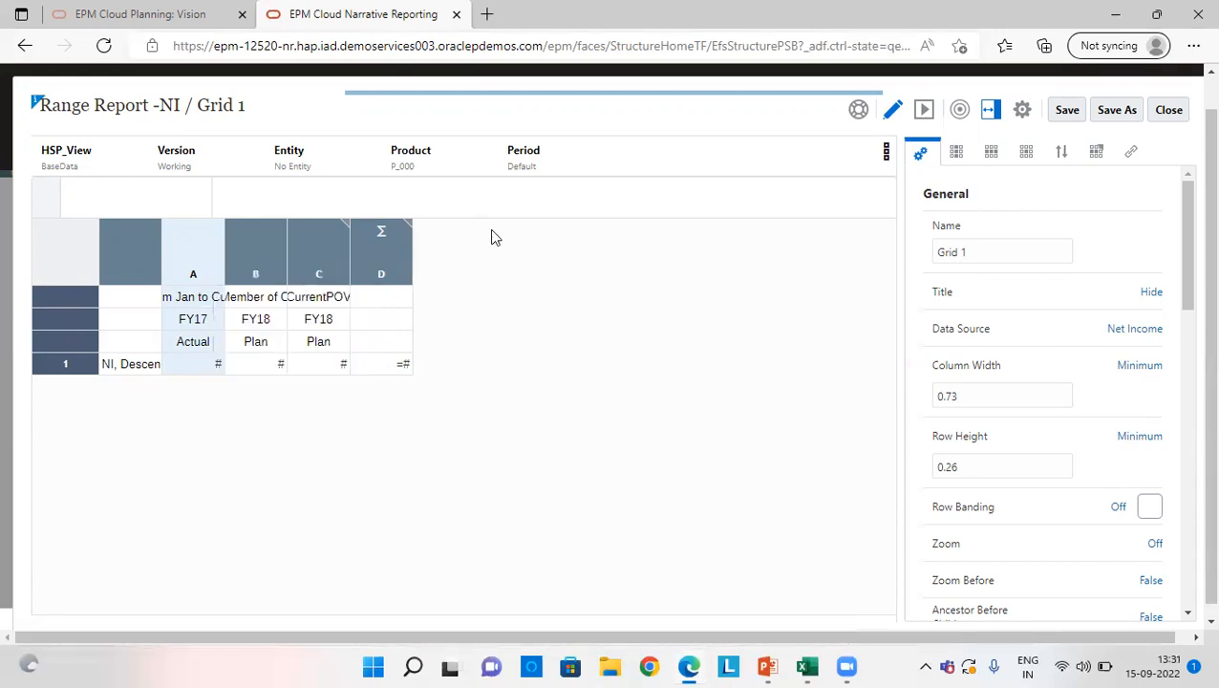
pyautogui.click(264, 299)
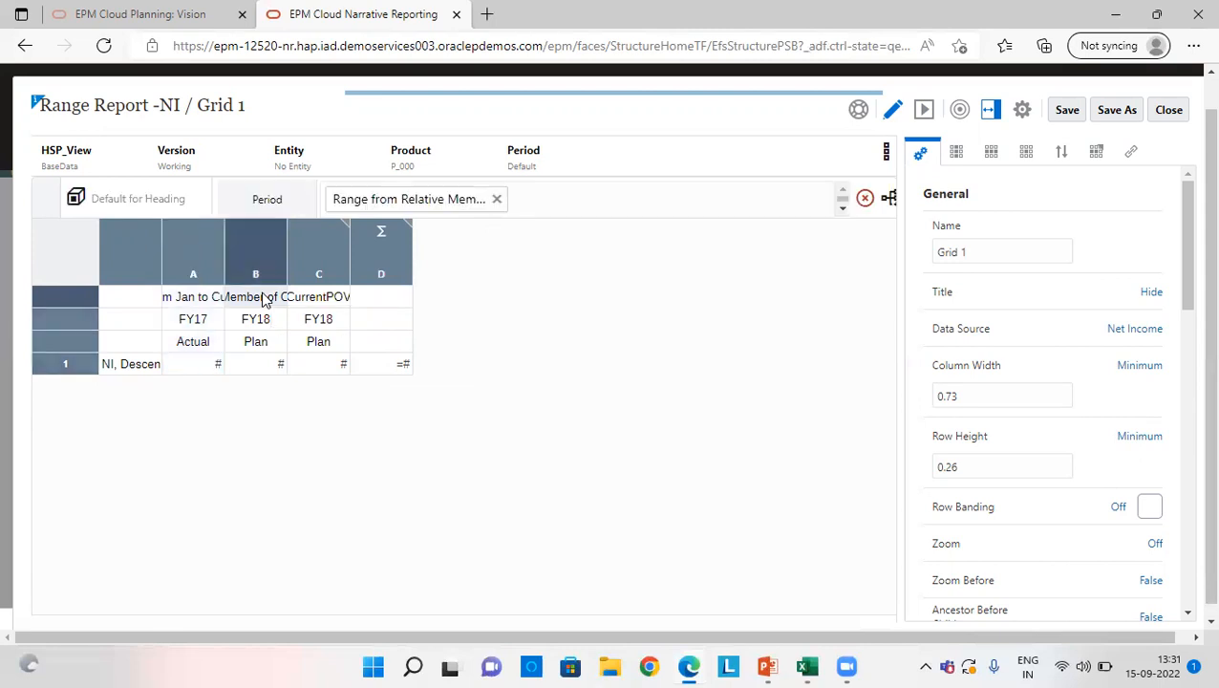
pyautogui.click(310, 260)
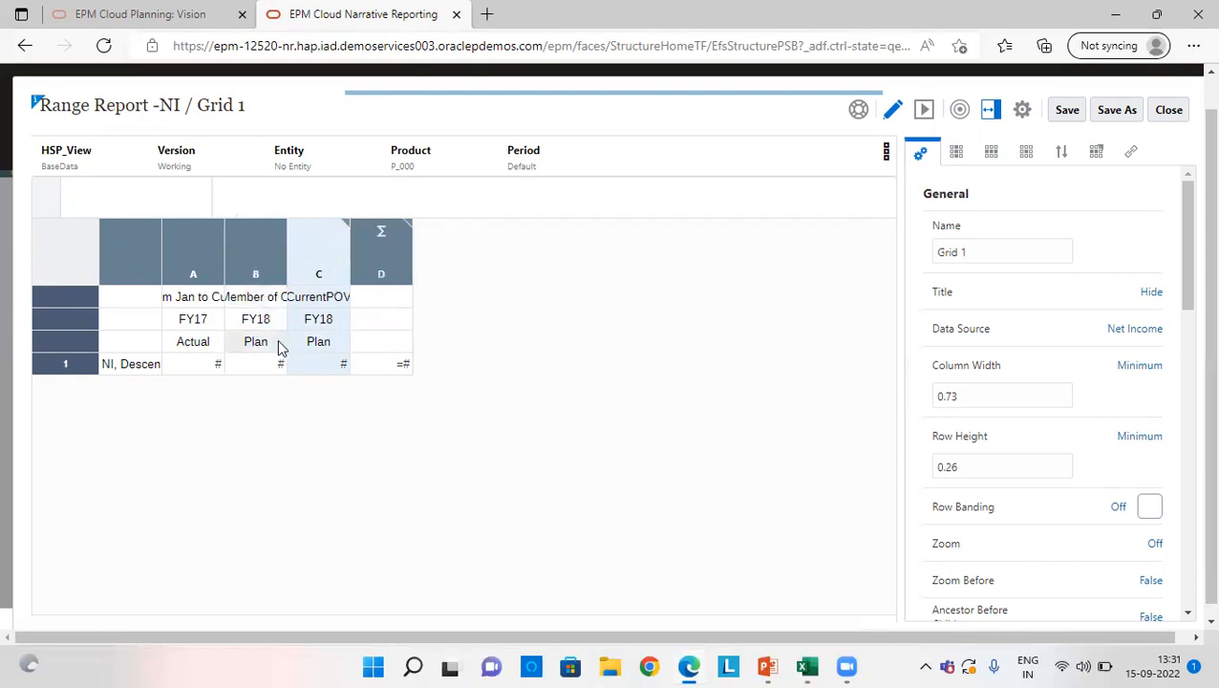
pyautogui.click(206, 258)
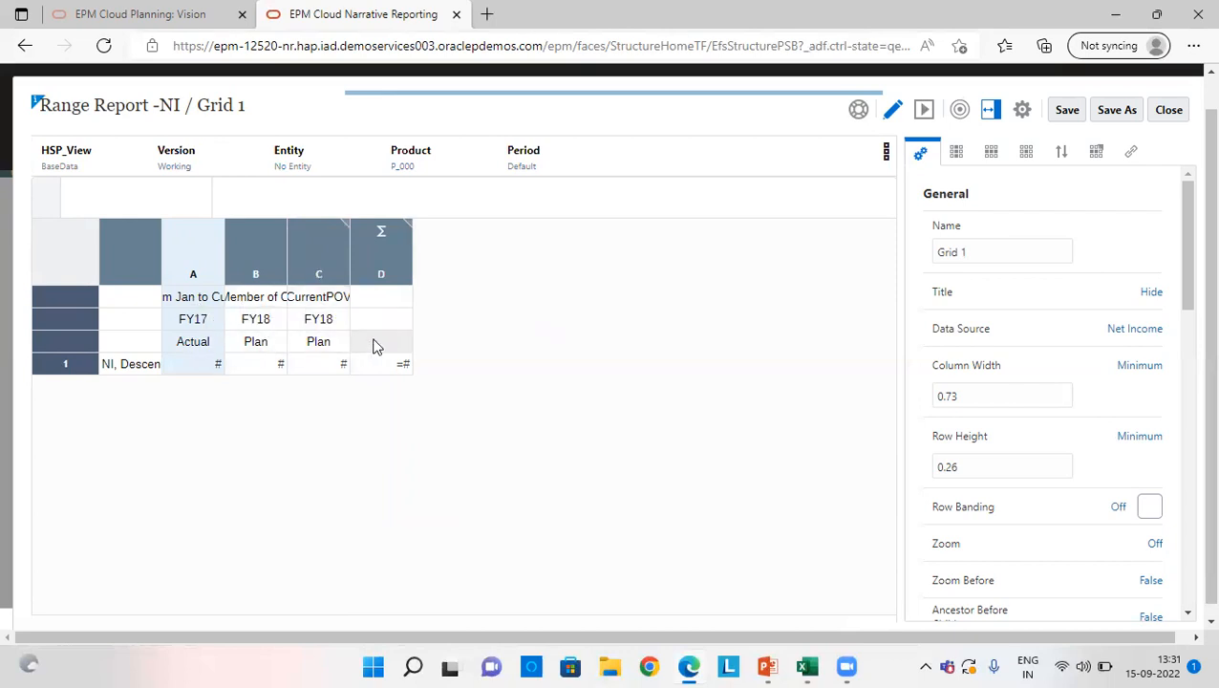
# Examine the Range function's From Member and To Member parameters for column A's Period selection, and leave the member selector without changes
pyautogui.click(182, 298)
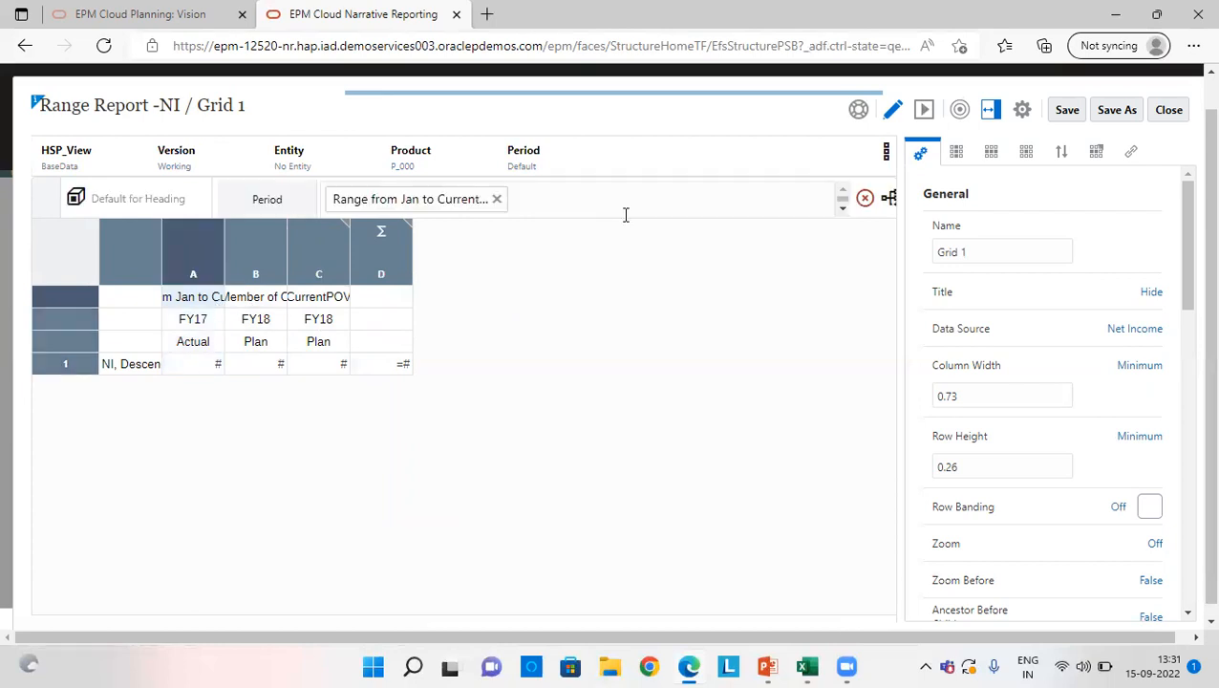
pyautogui.click(890, 199)
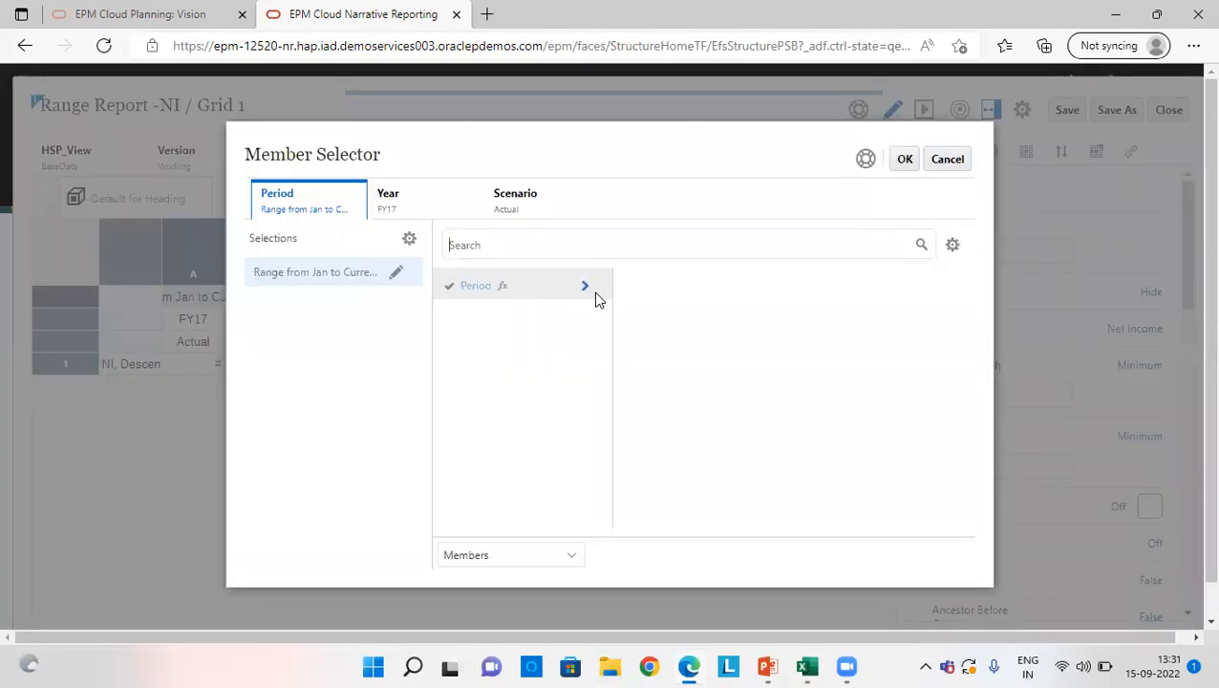
pyautogui.click(503, 288)
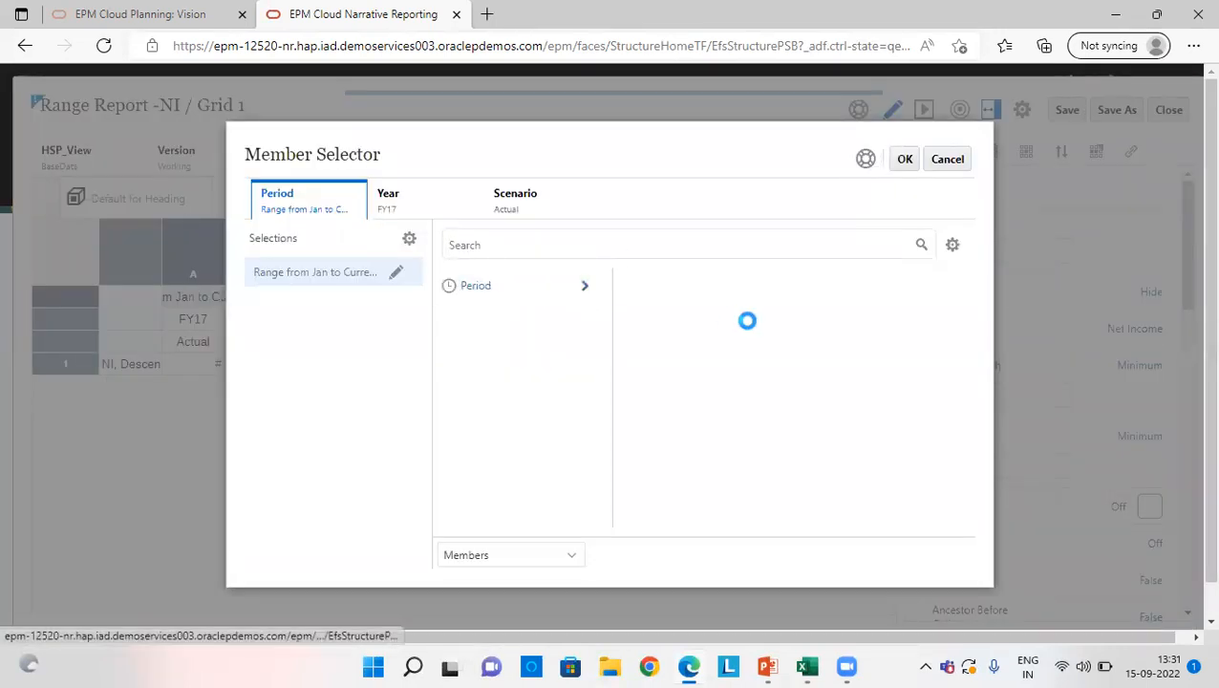
pyautogui.click(555, 431)
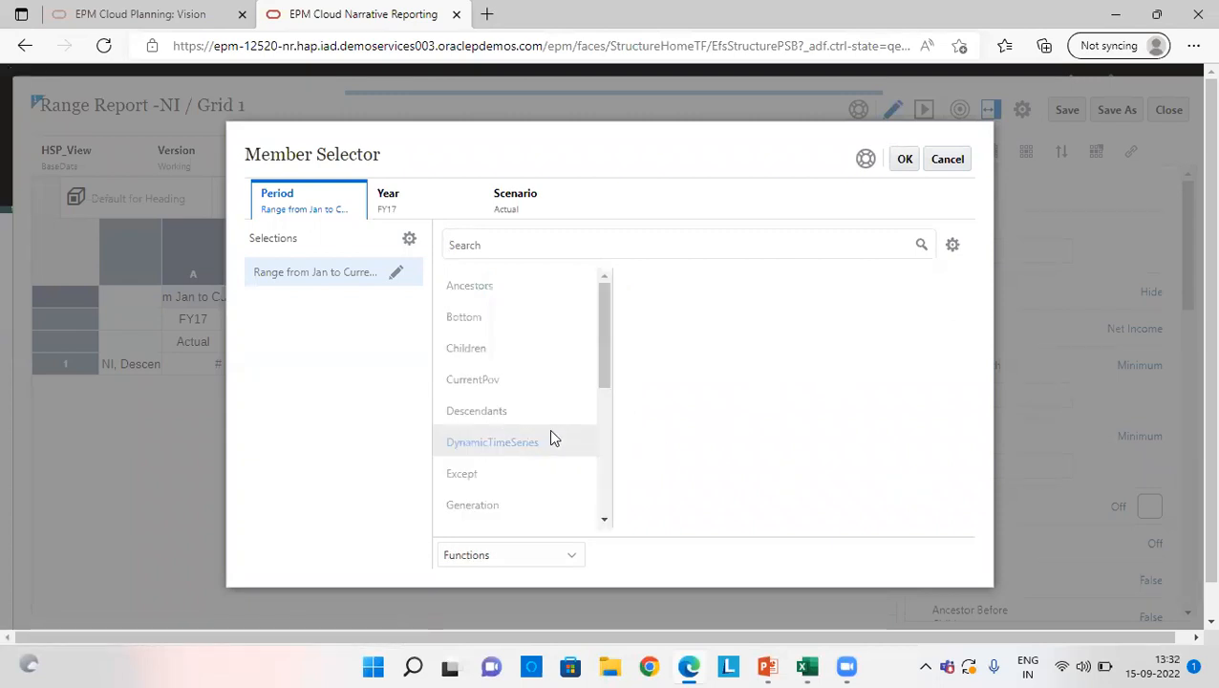
pyautogui.scroll(-3, 499, 441)
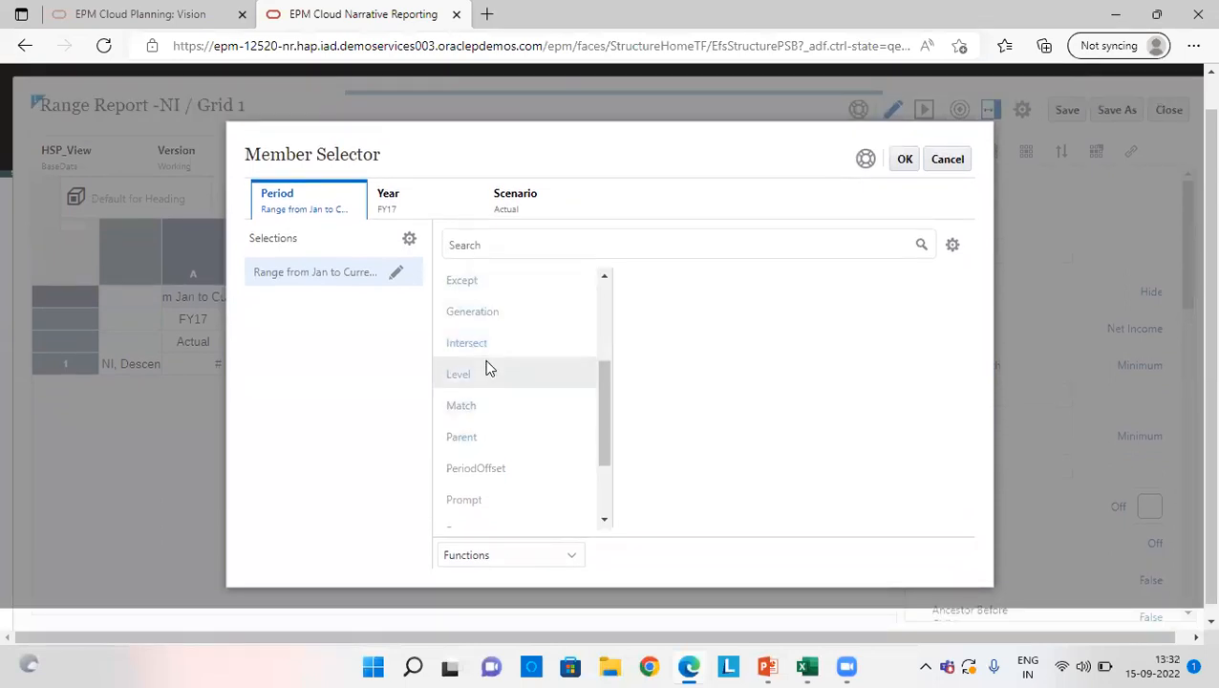
pyautogui.scroll(-2, 489, 412)
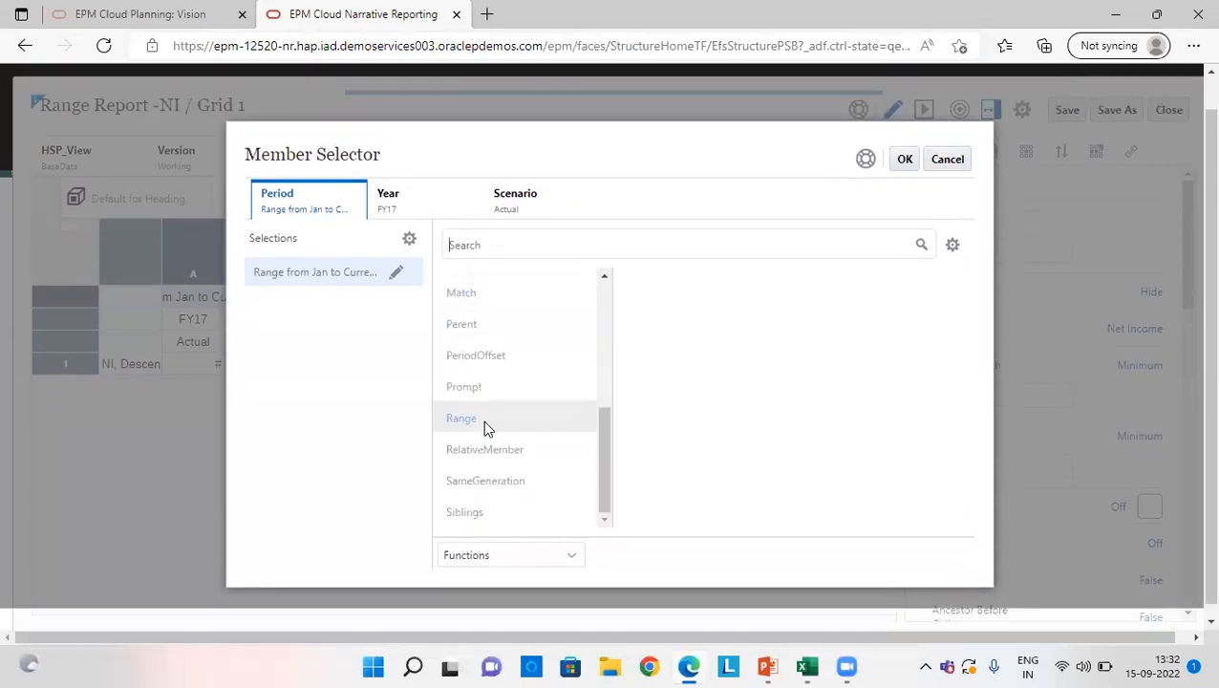
pyautogui.click(475, 420)
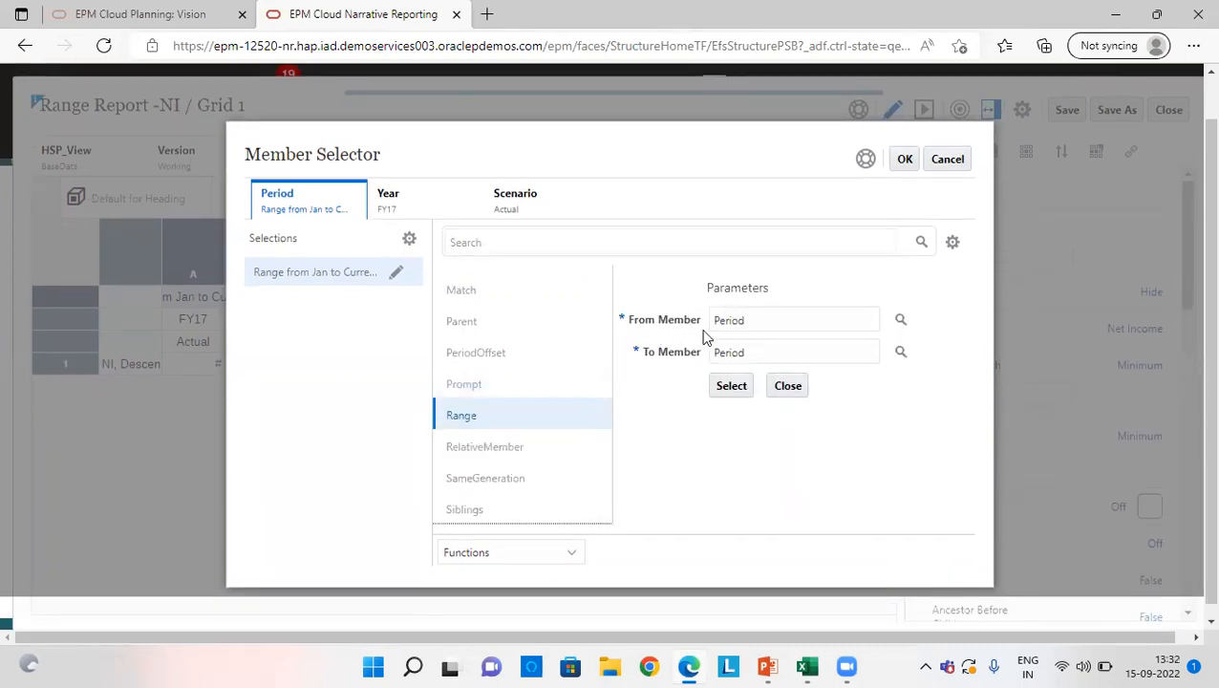
pyautogui.click(799, 324)
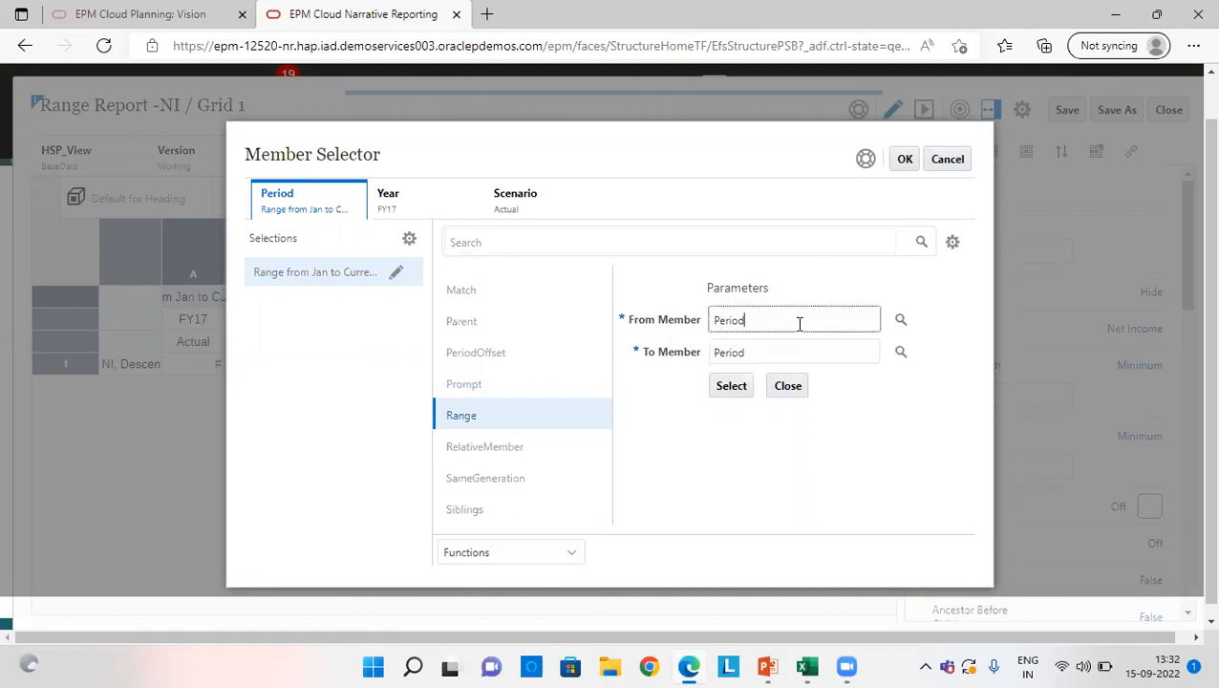
pyautogui.click(805, 361)
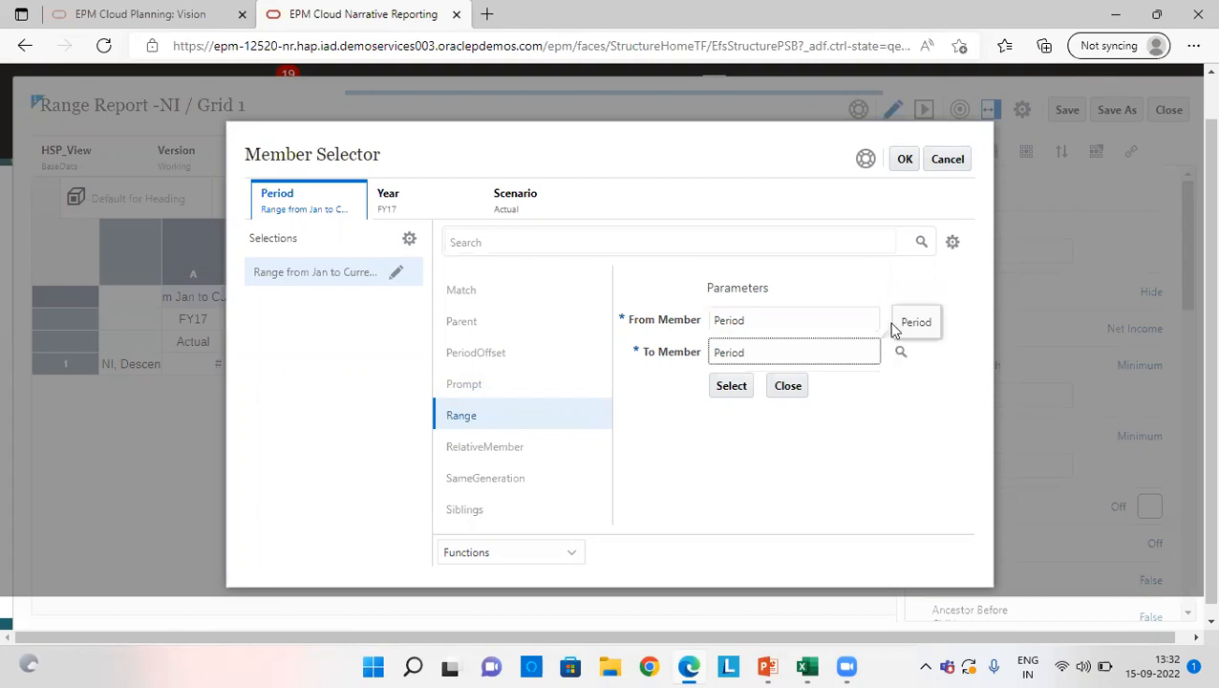
pyautogui.click(961, 157)
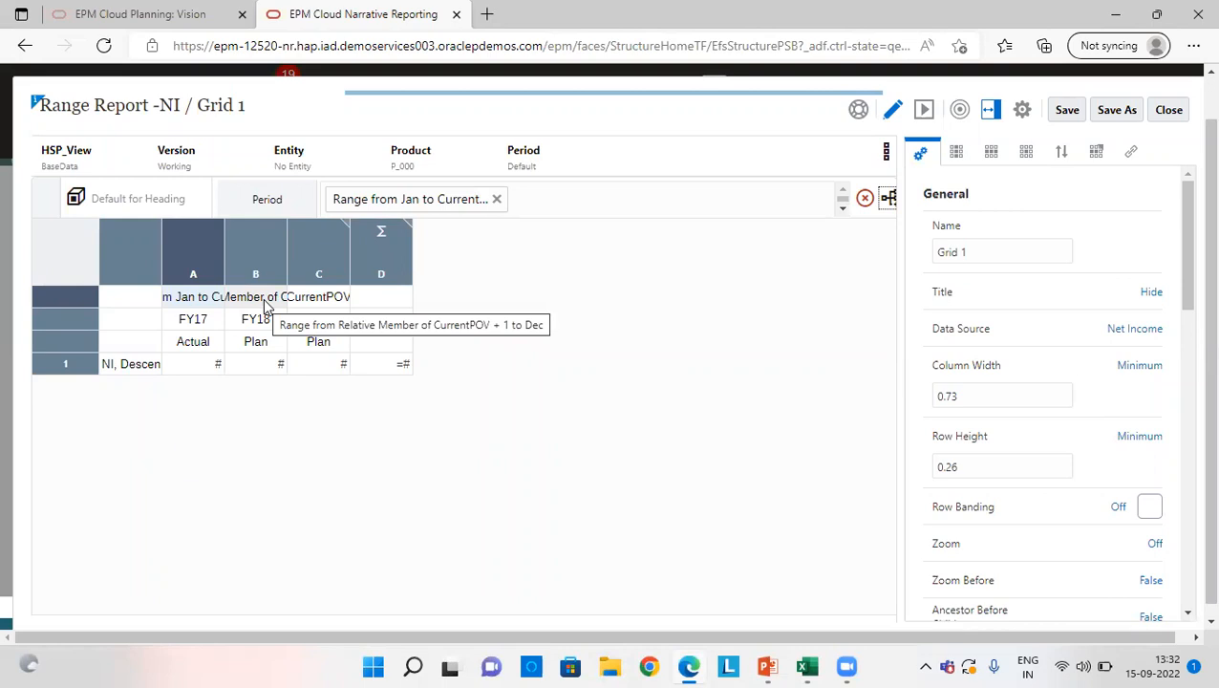
# Check the conditional suppressions set on columns C and B, and preview Grid 1
pyautogui.click(333, 269)
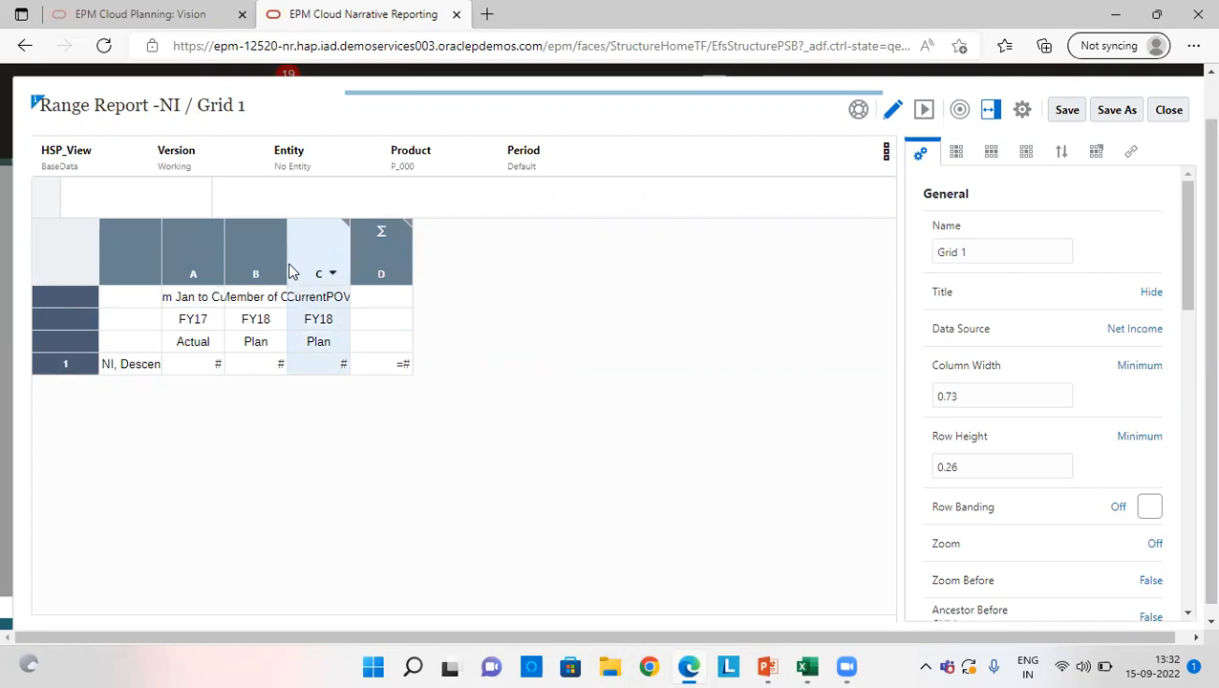
pyautogui.click(1096, 152)
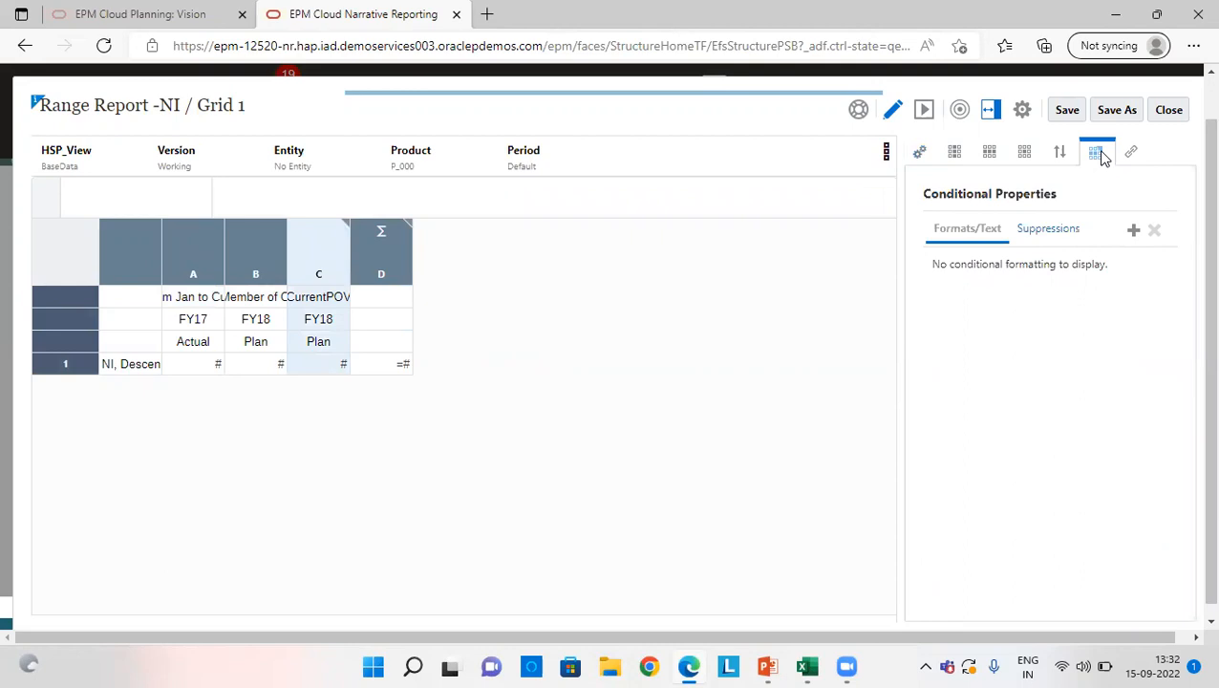
pyautogui.click(1049, 236)
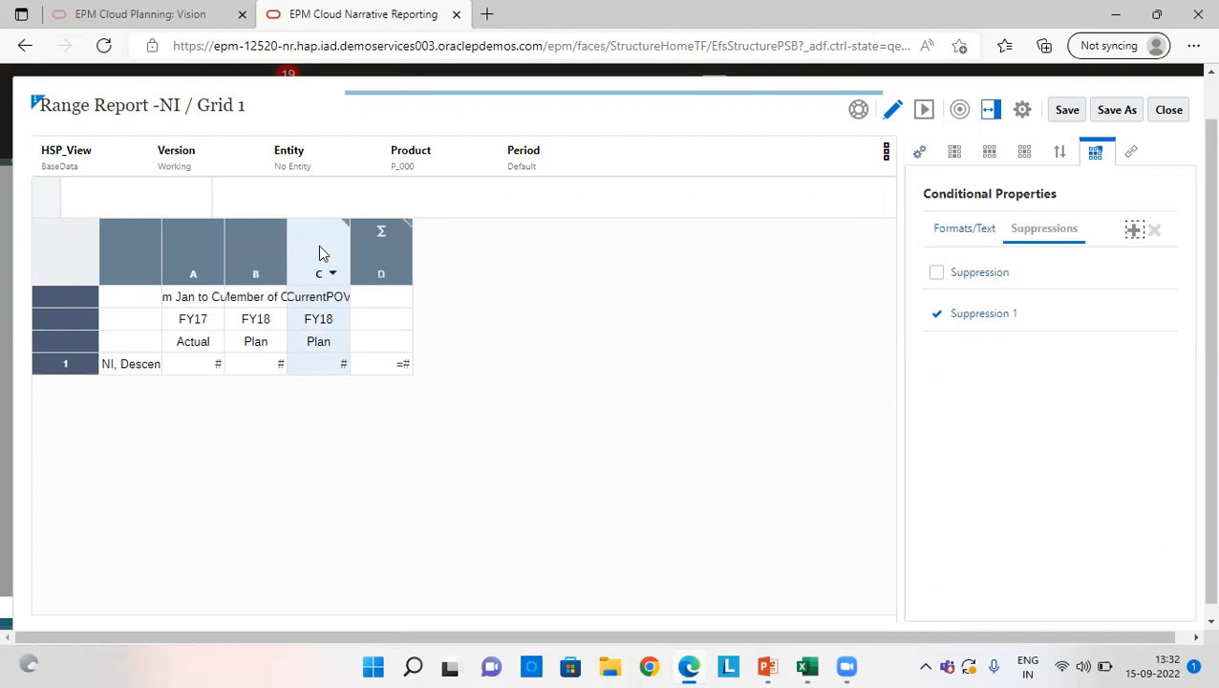
pyautogui.click(253, 256)
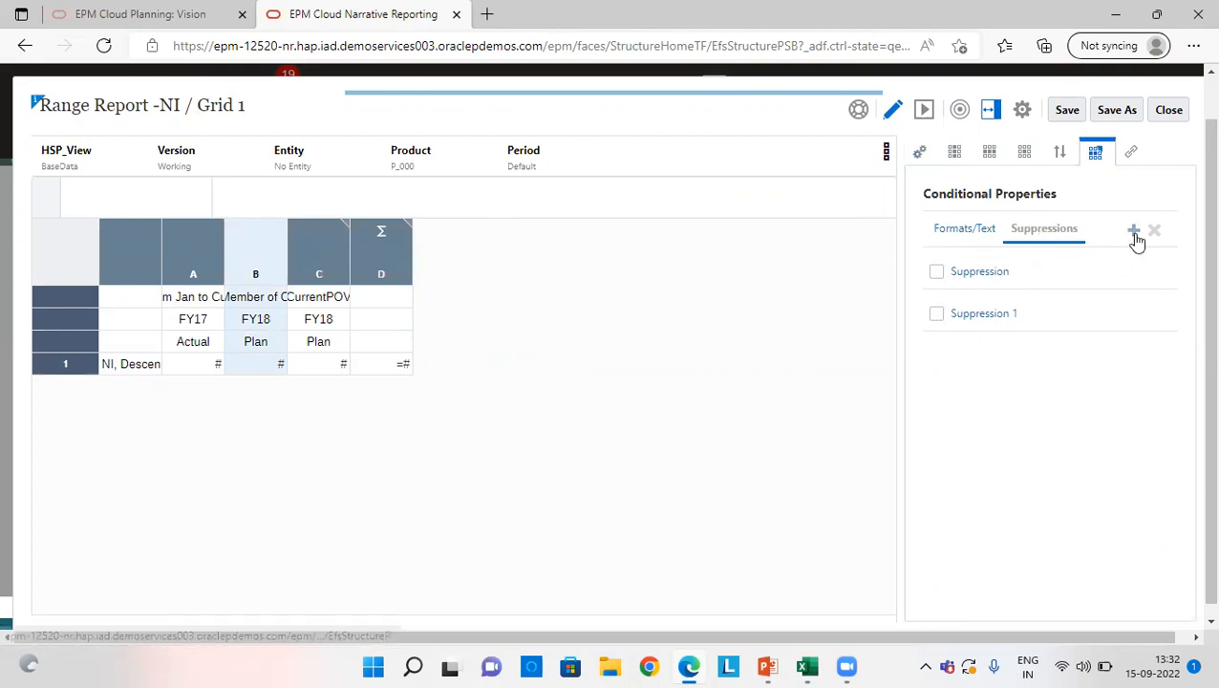
pyautogui.click(976, 277)
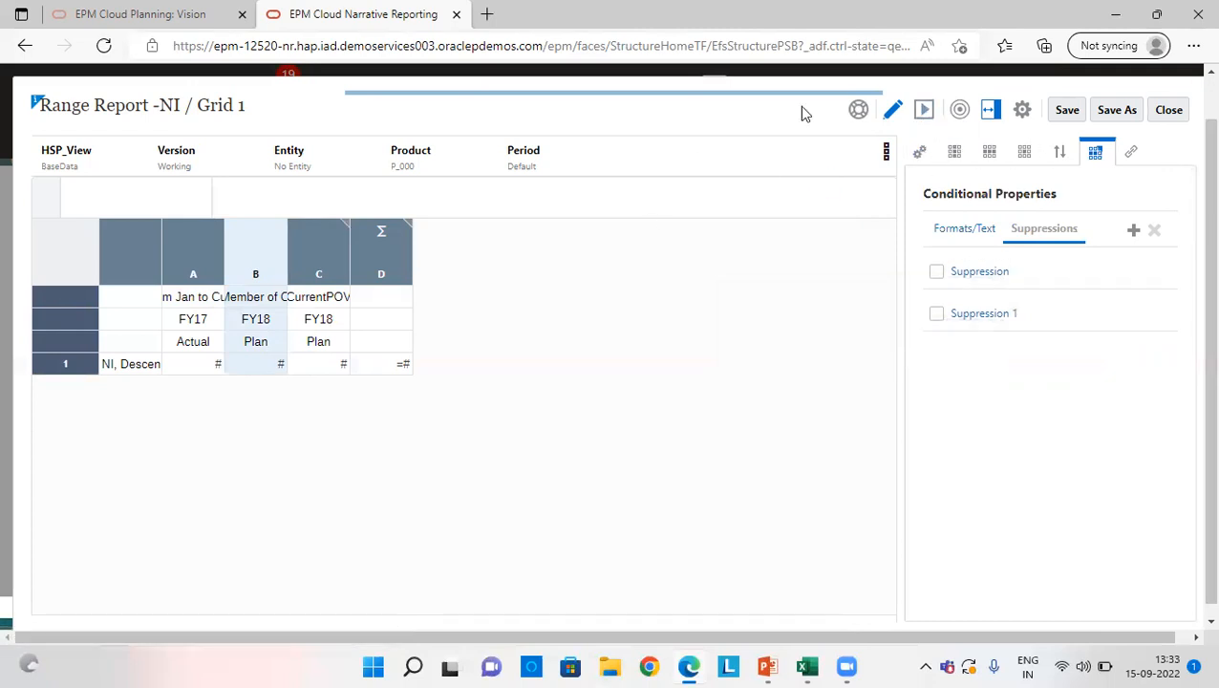
pyautogui.click(926, 111)
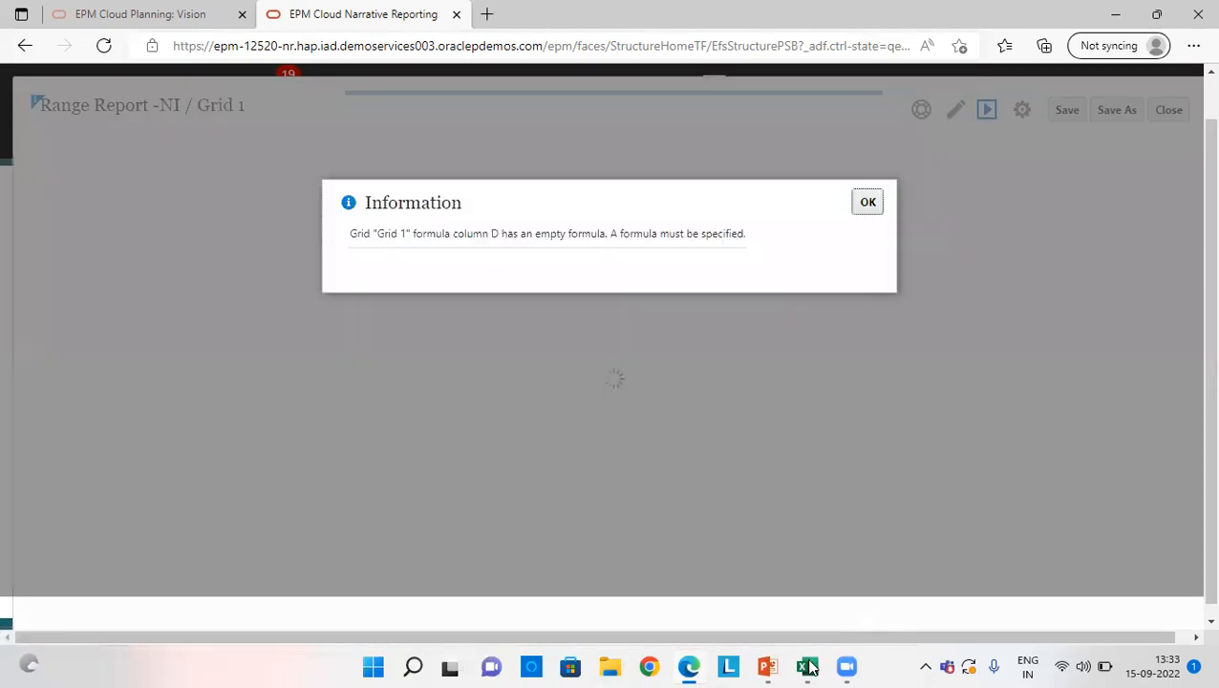
pyautogui.click(868, 203)
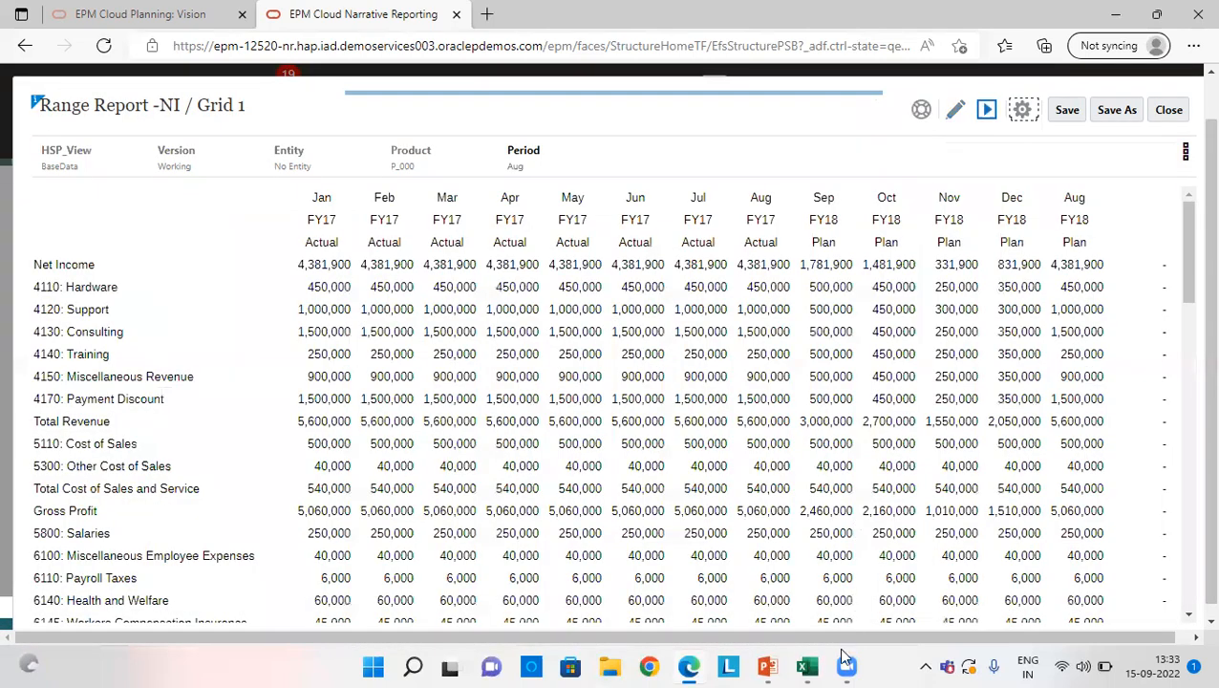
# Switch to Excel and examine the Jan to Aug FY17 Actual data on the Range Reports FY17 sheet
pyautogui.click(811, 666)
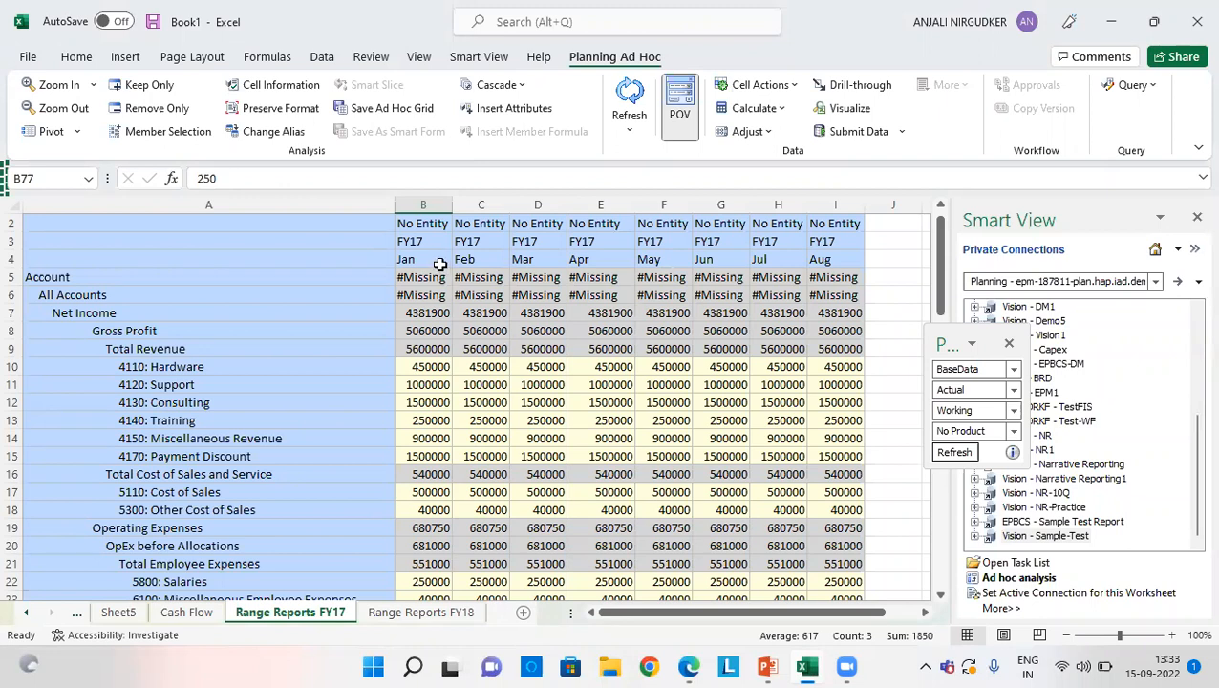
pyautogui.click(432, 258)
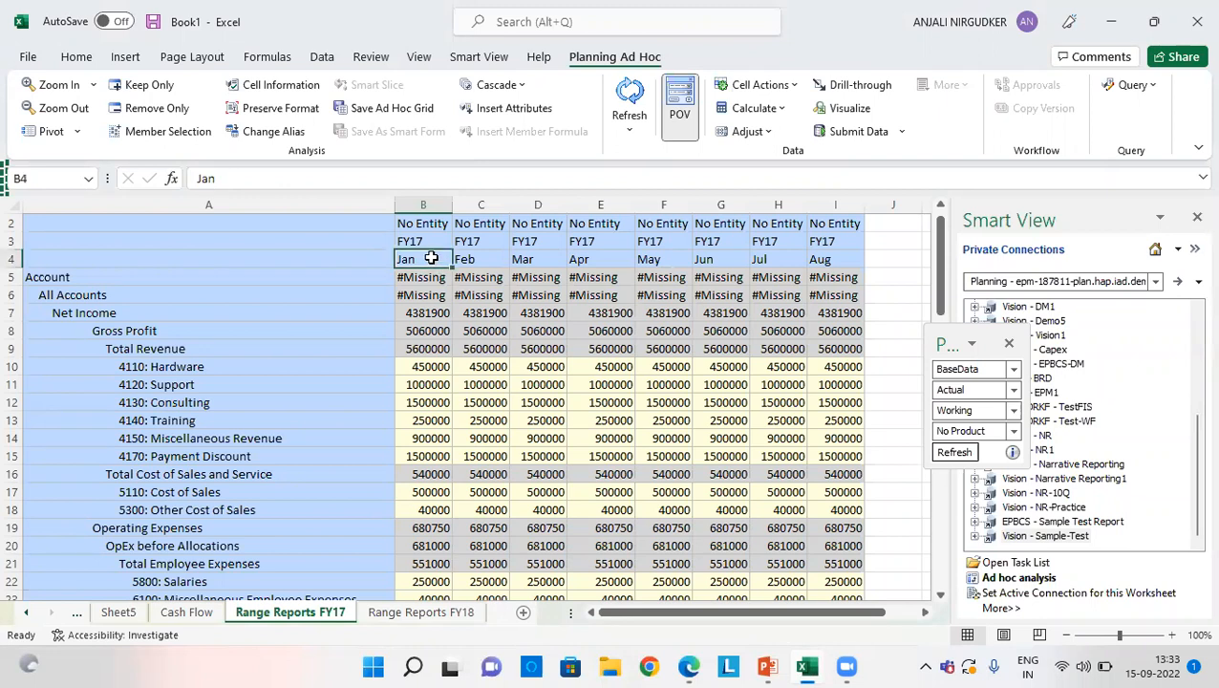
pyautogui.press('Right')
pyautogui.press('Right')
pyautogui.press('Right')
pyautogui.press('Right')
pyautogui.press('Right')
pyautogui.press('Right')
pyautogui.press('Right')
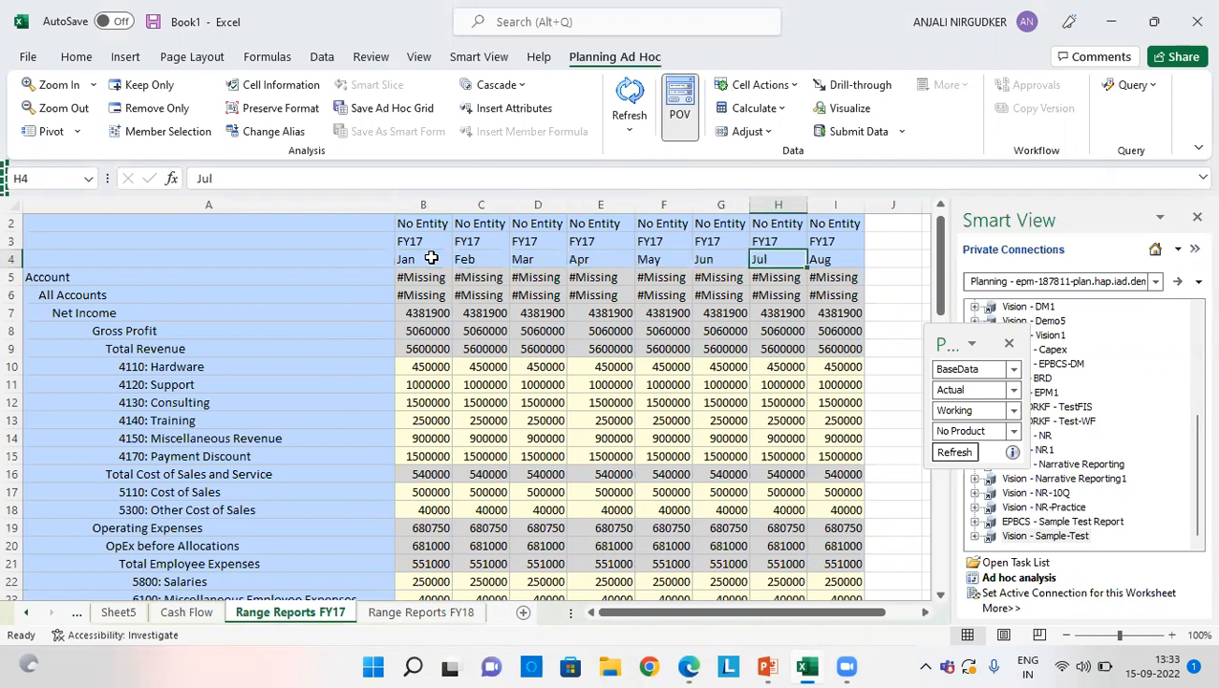
pyautogui.press('Down')
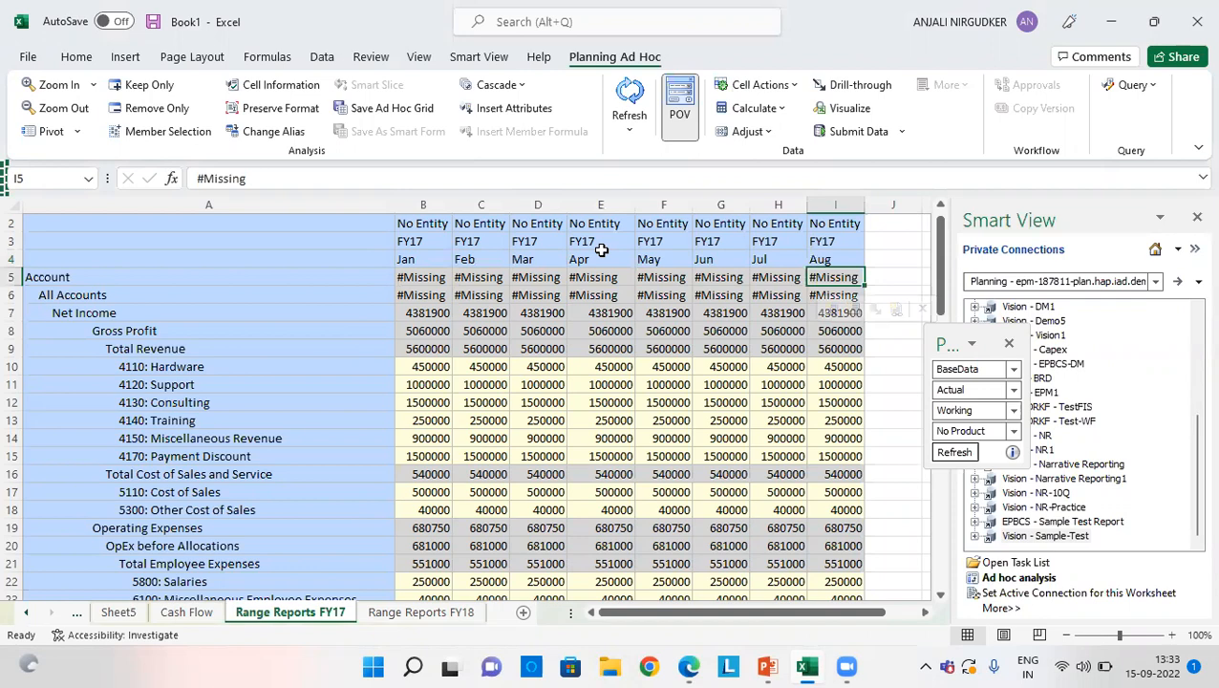
pyautogui.scroll(-1, 530, 411)
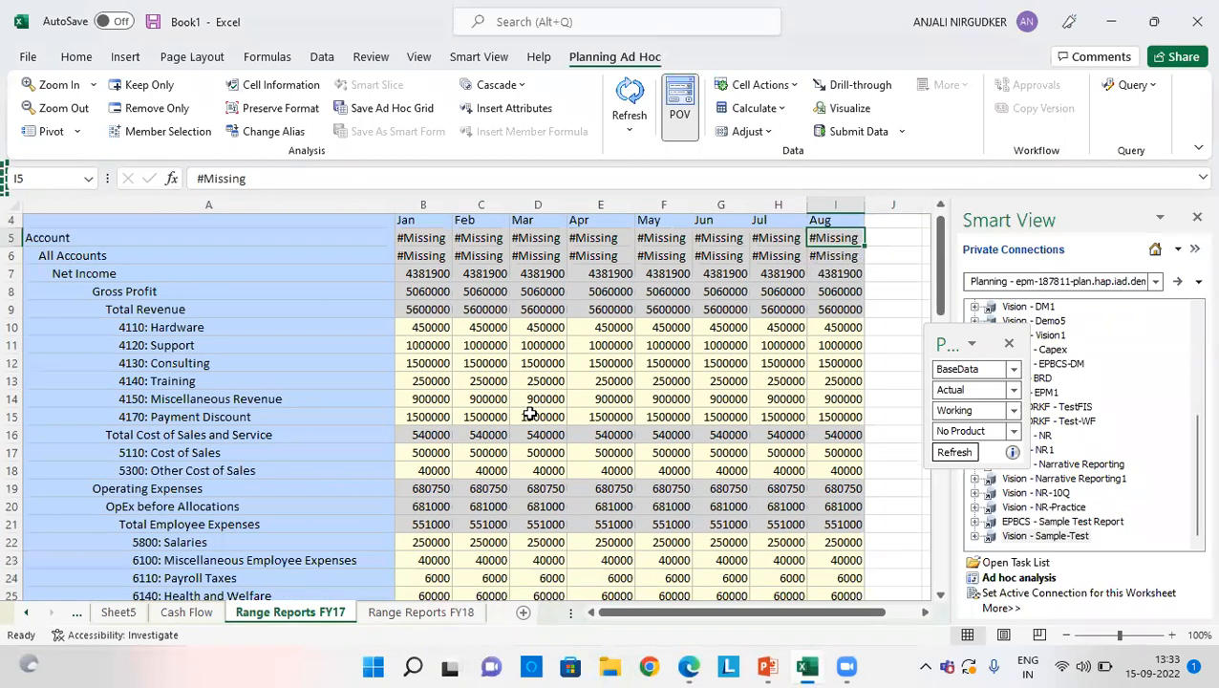
# Examine the Aug to Dec FY18 Plan data on the Range Reports FY18 sheet
pyautogui.scroll(1, 530, 413)
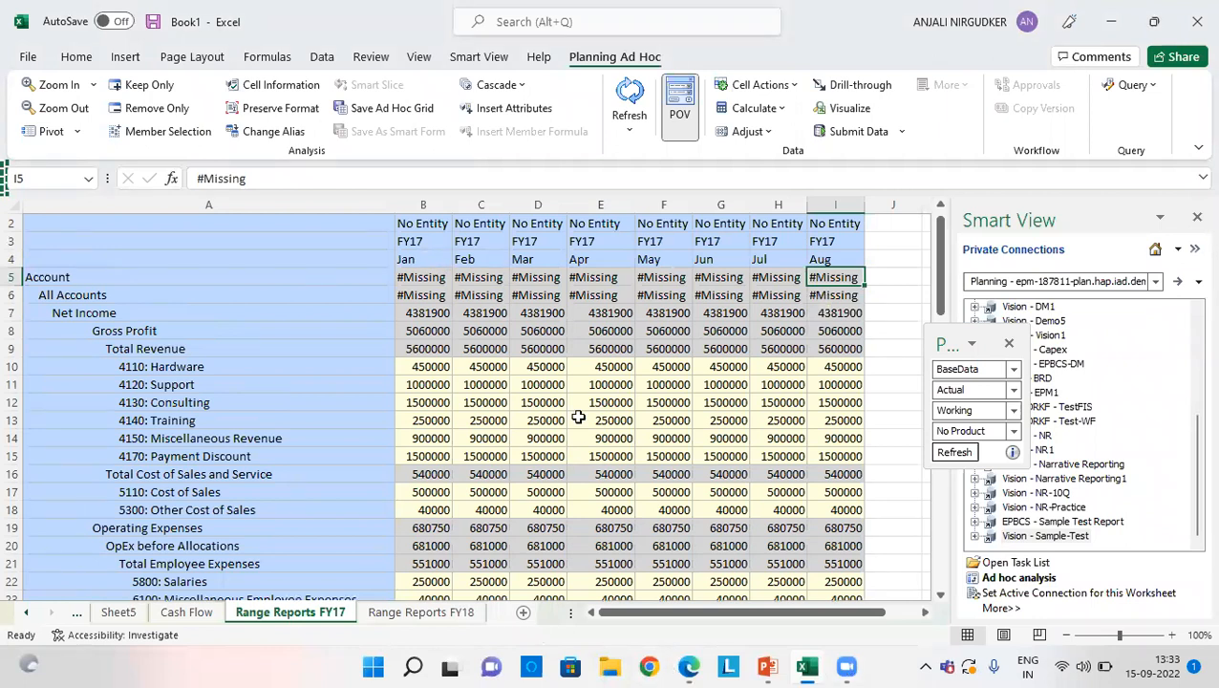
pyautogui.hotkey('ctrl', 'pagedown')
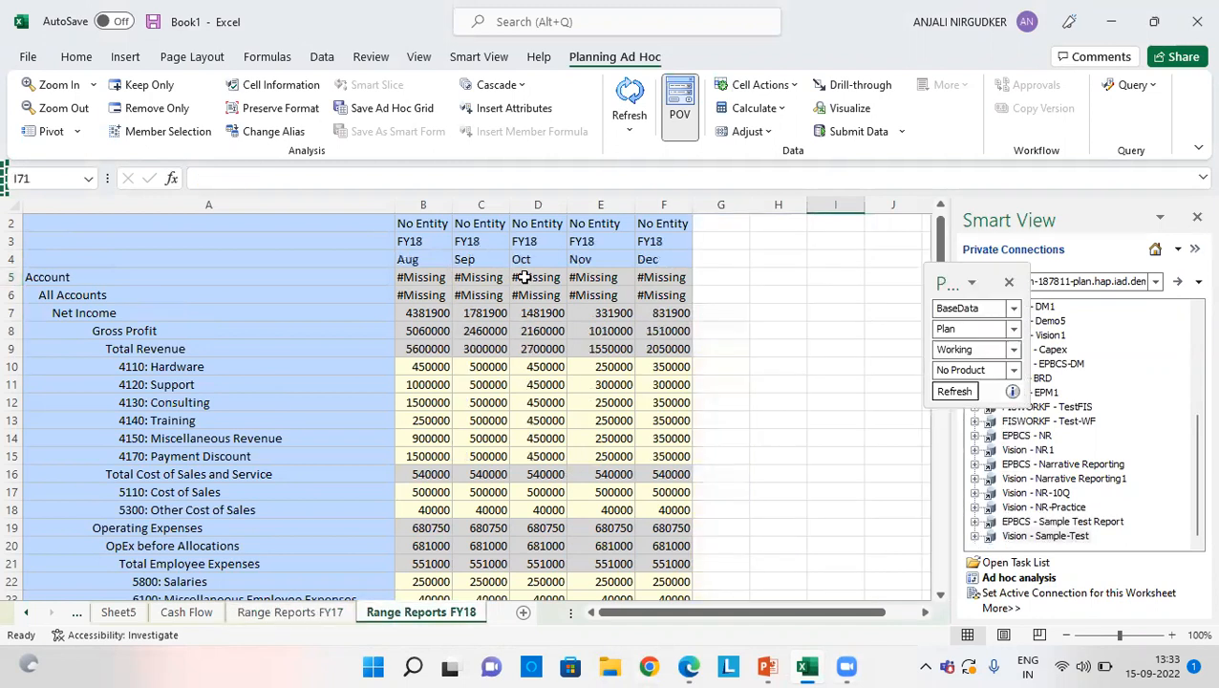
pyautogui.click(418, 258)
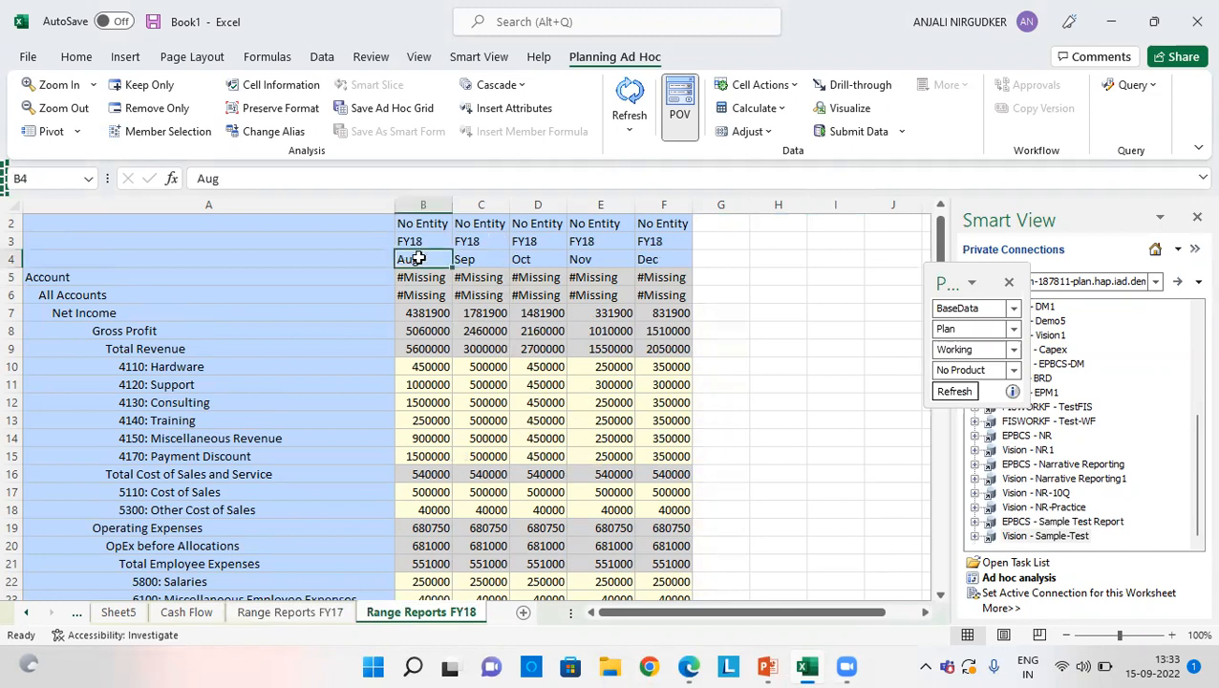
pyautogui.click(648, 260)
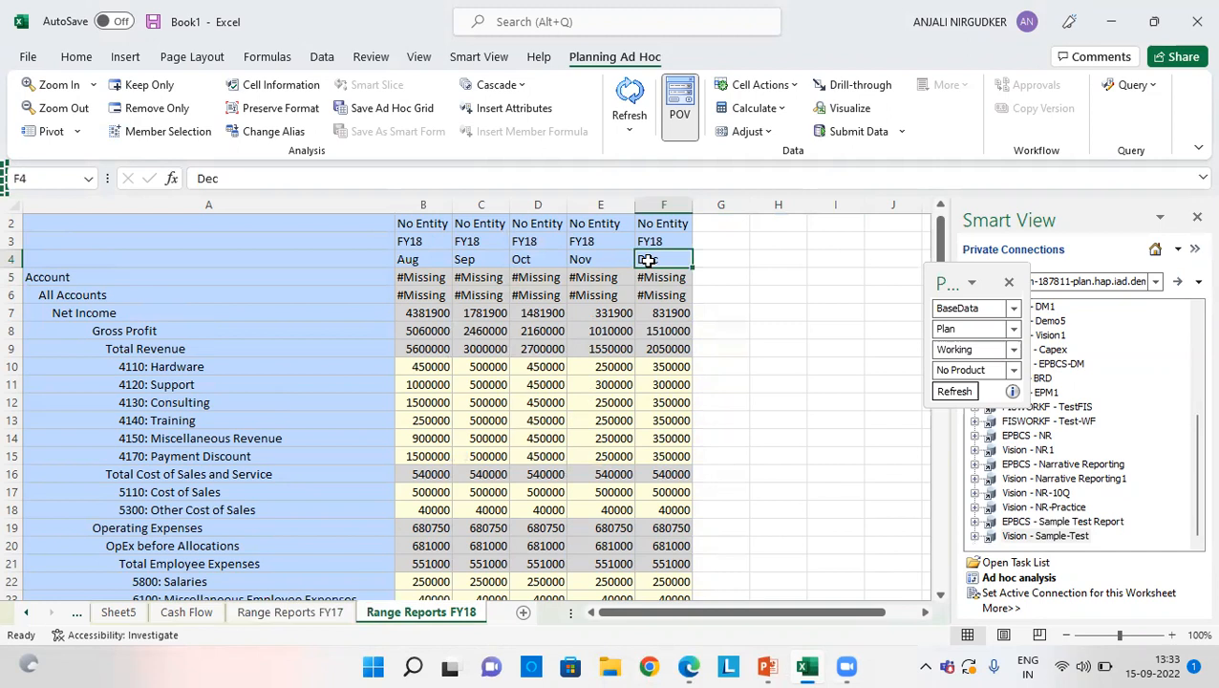
# Switch to the Range Report -NI preview in the browser and review the last Aug FY18 Plan column and all account rows
pyautogui.click(686, 666)
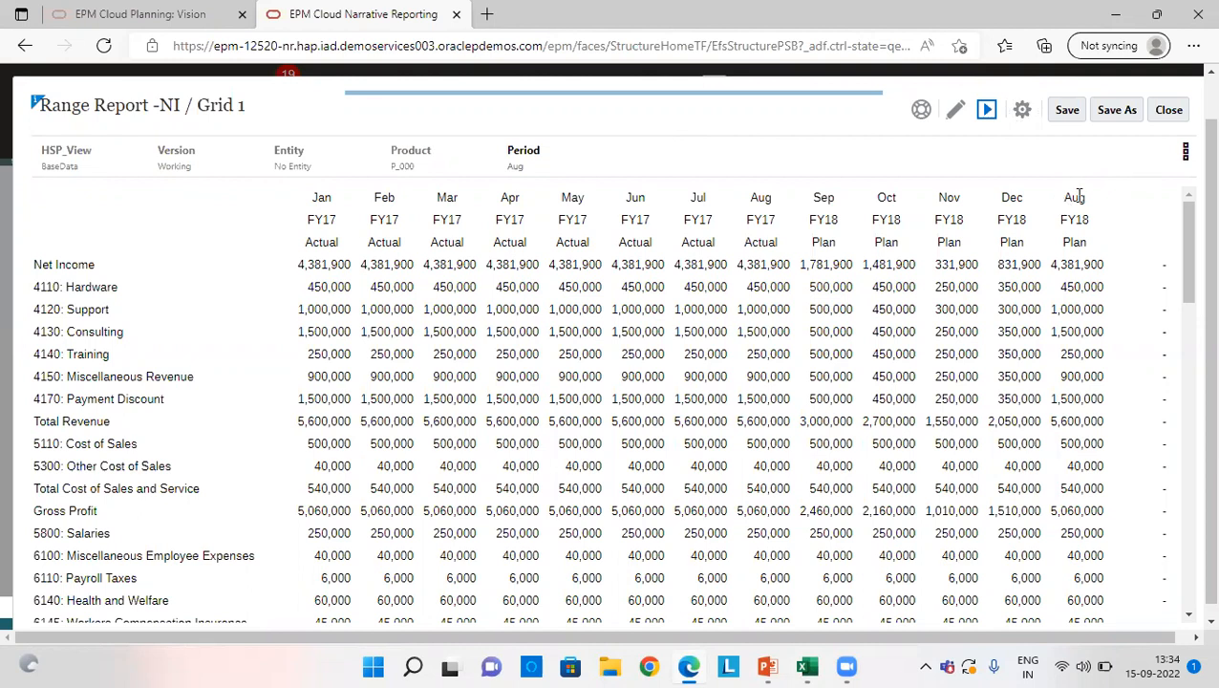
pyautogui.moveTo(1061, 197); pyautogui.dragTo(1103, 197)
pyautogui.click(1075, 198)
pyautogui.scroll(-6, 702, 365)
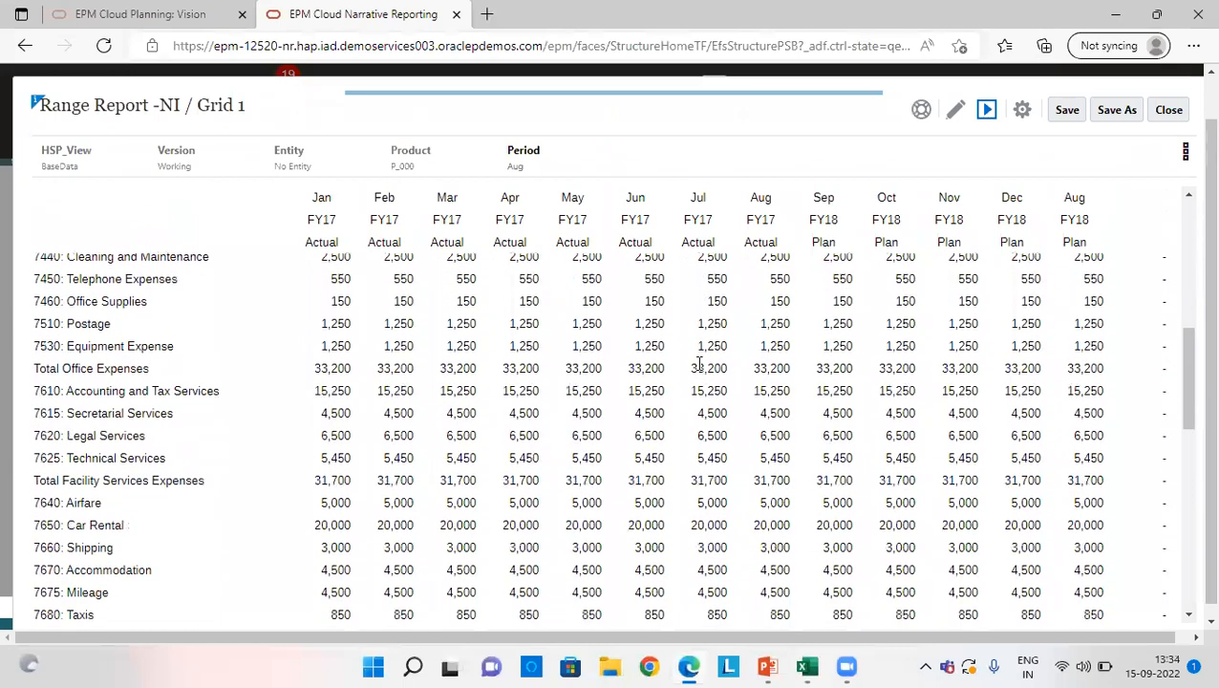
pyautogui.scroll(-5, 701, 364)
pyautogui.scroll(3, 700, 369)
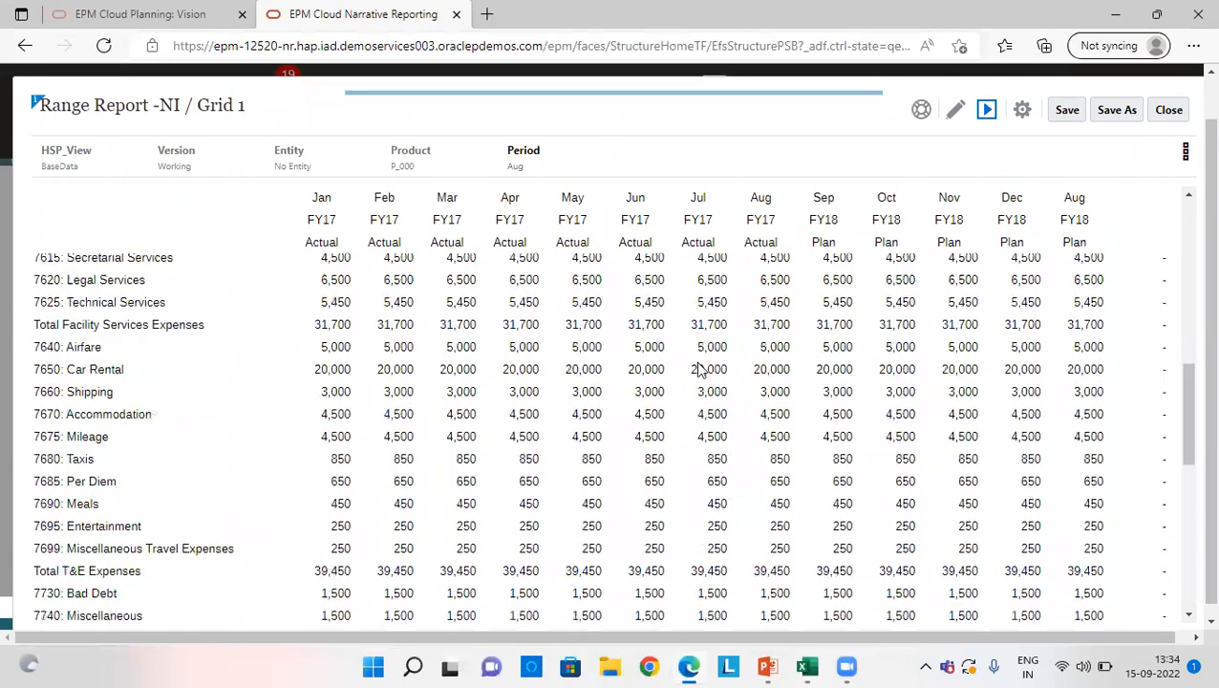
pyautogui.scroll(10, 702, 370)
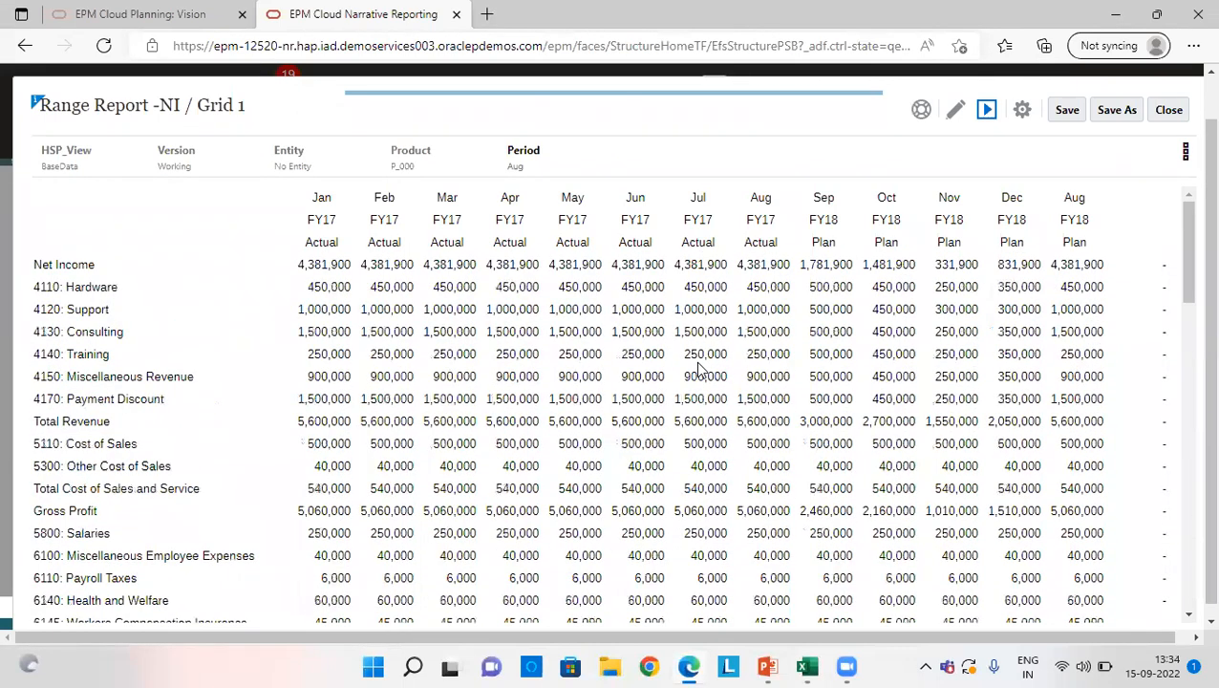